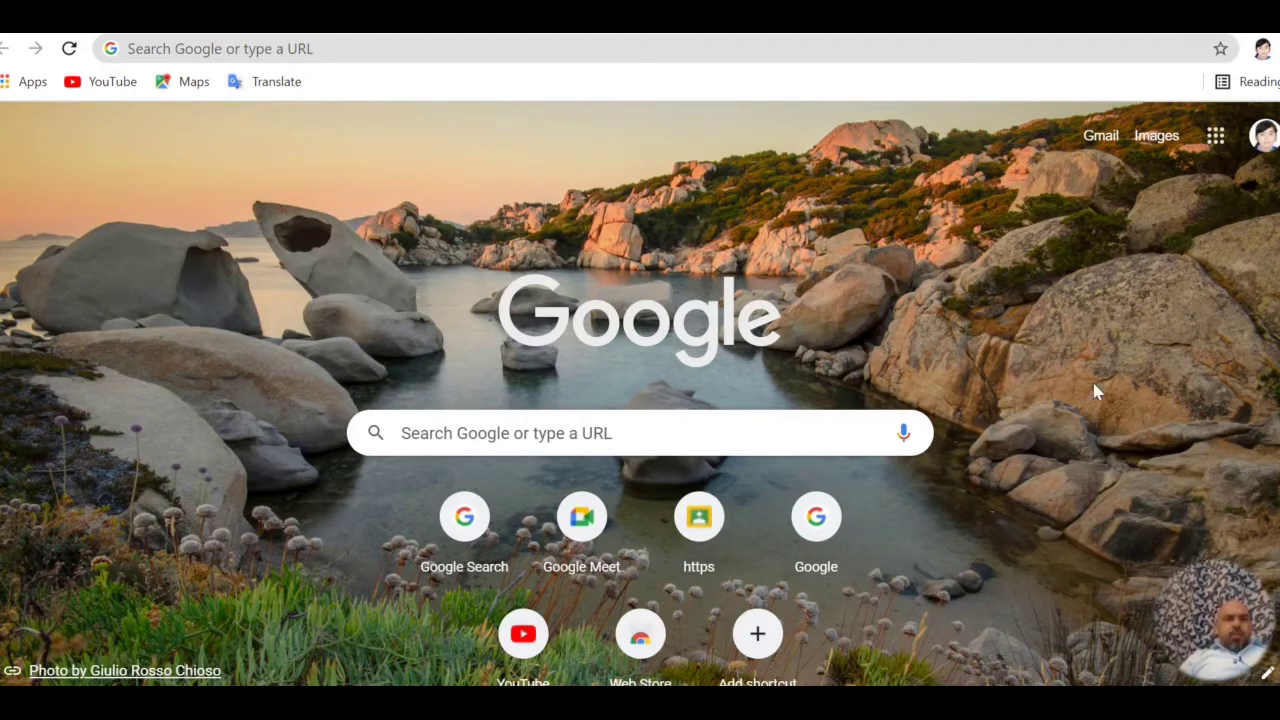
Search 'talabat rider' again from the address bar history suggestion
{"action": "left_click", "coordinate": [371, 48]}
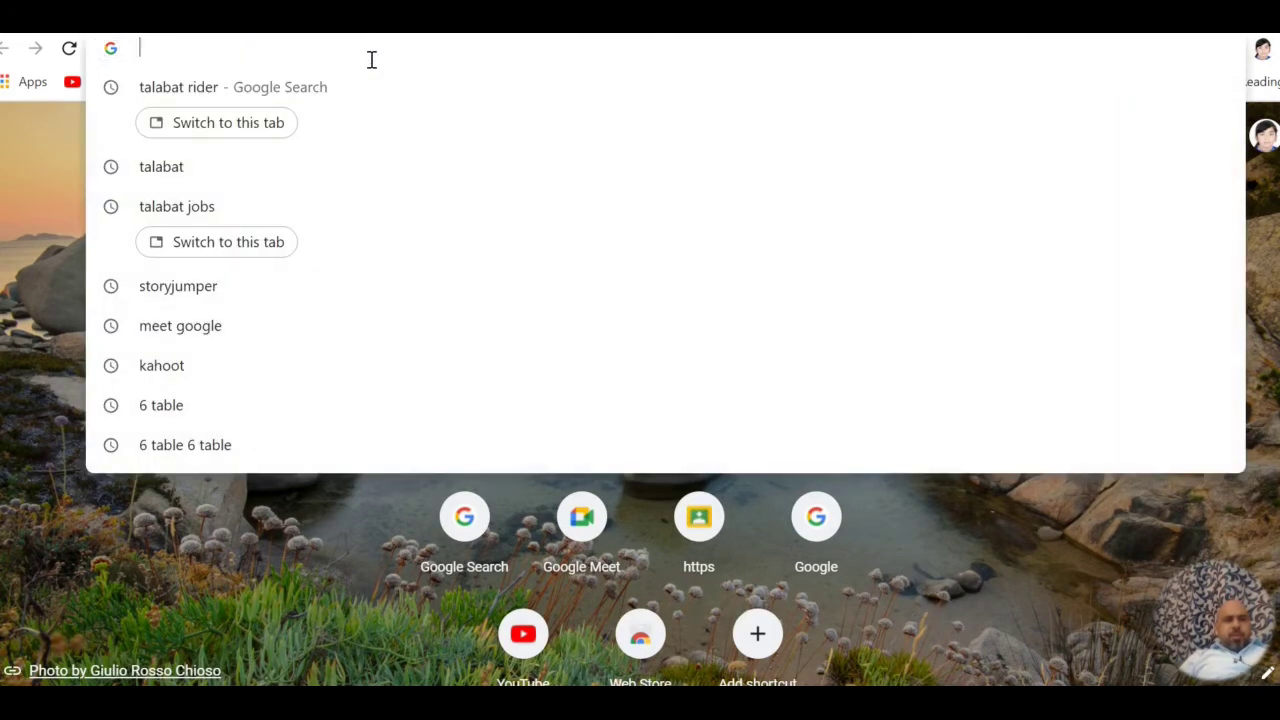
{"action": "left_click", "coordinate": [238, 92]}
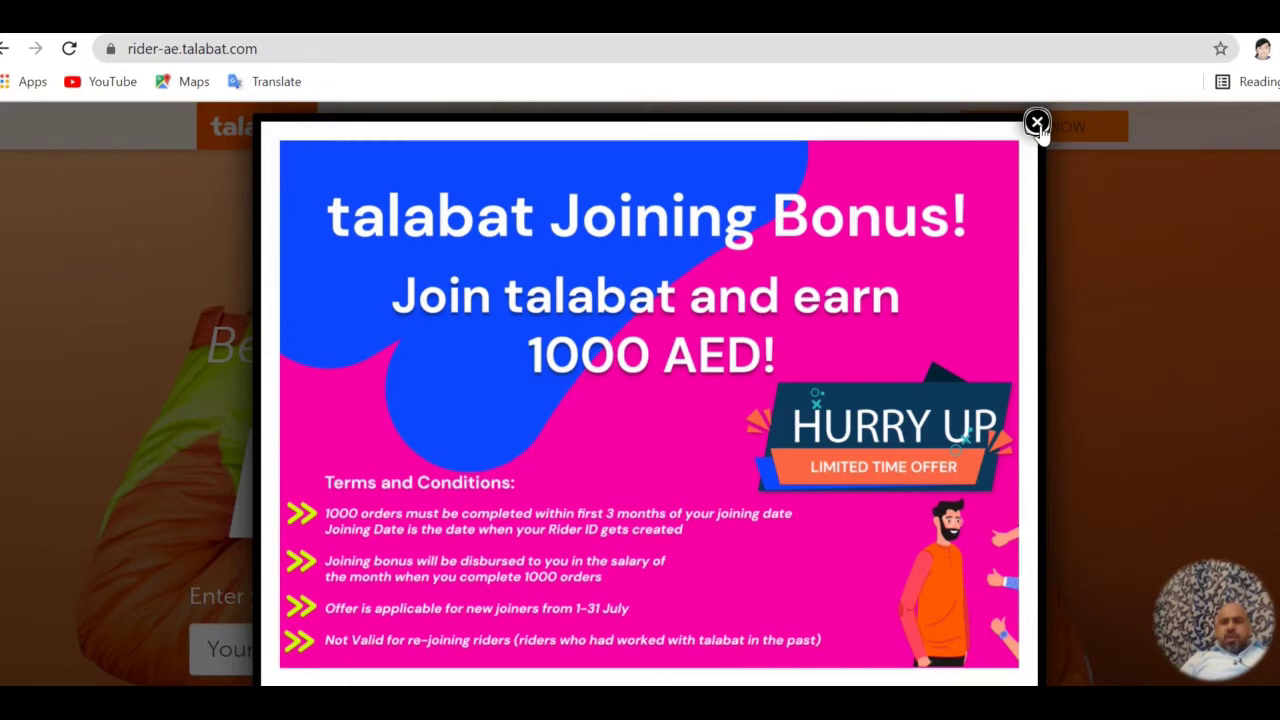
Dismiss the Joining Bonus popup and choose Dubai as Your City
{"action": "left_click", "coordinate": [1037, 123]}
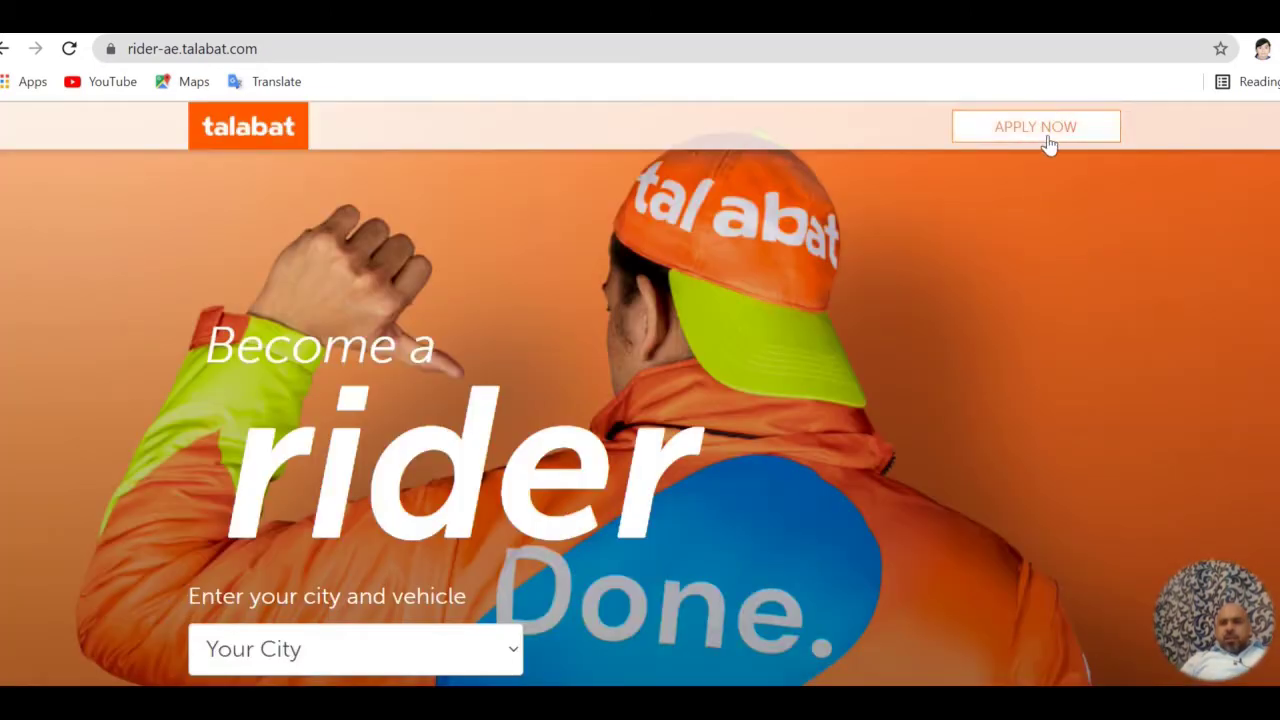
{"action": "left_click", "coordinate": [1048, 140]}
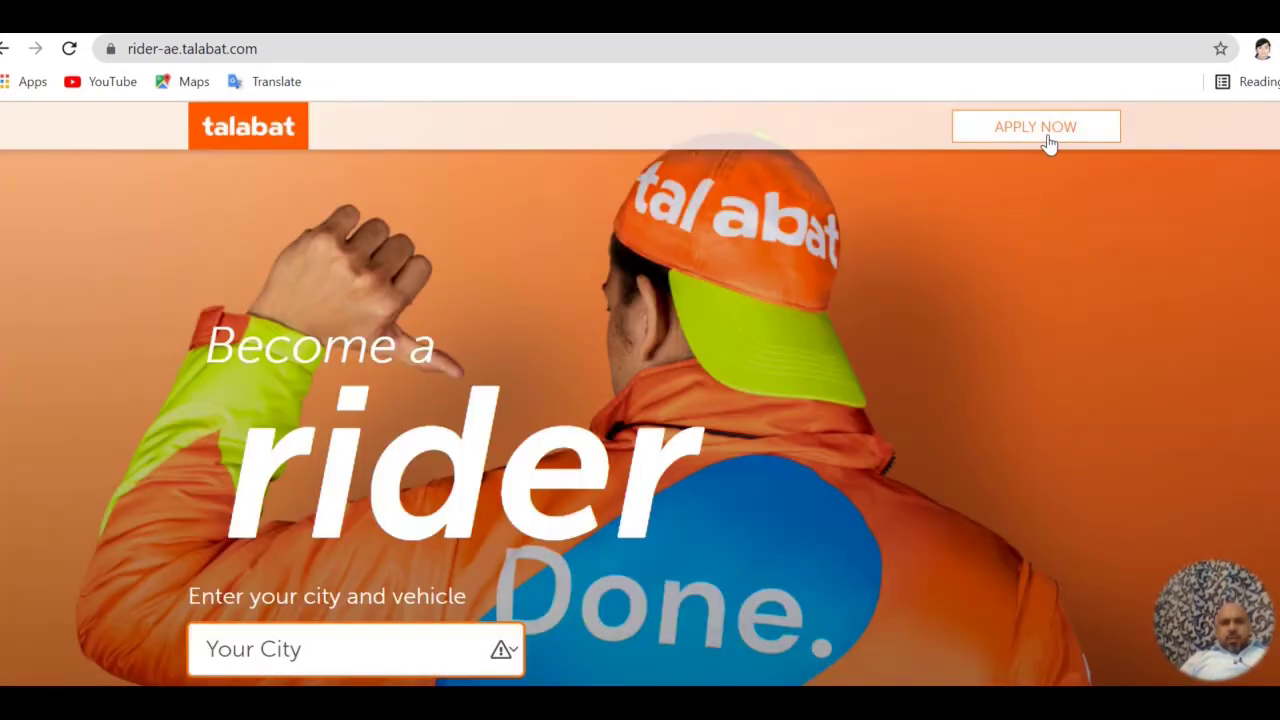
{"action": "left_click", "coordinate": [512, 649]}
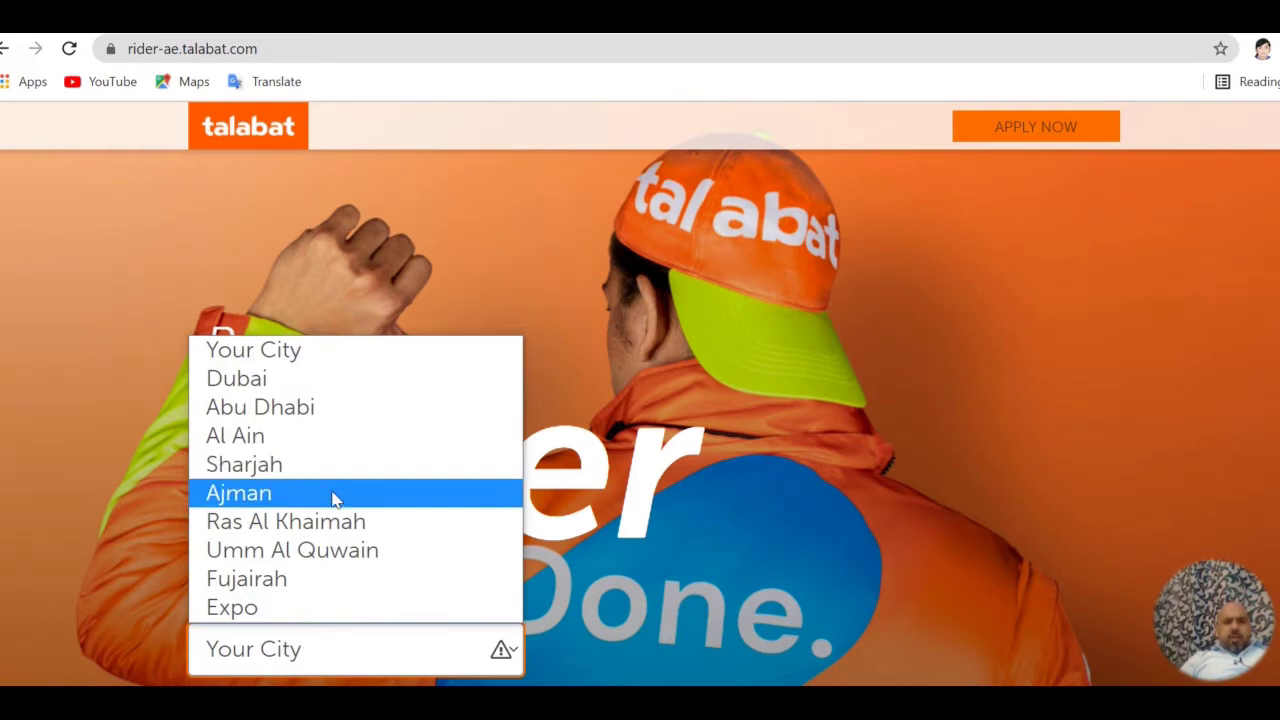
{"action": "left_click", "coordinate": [320, 392]}
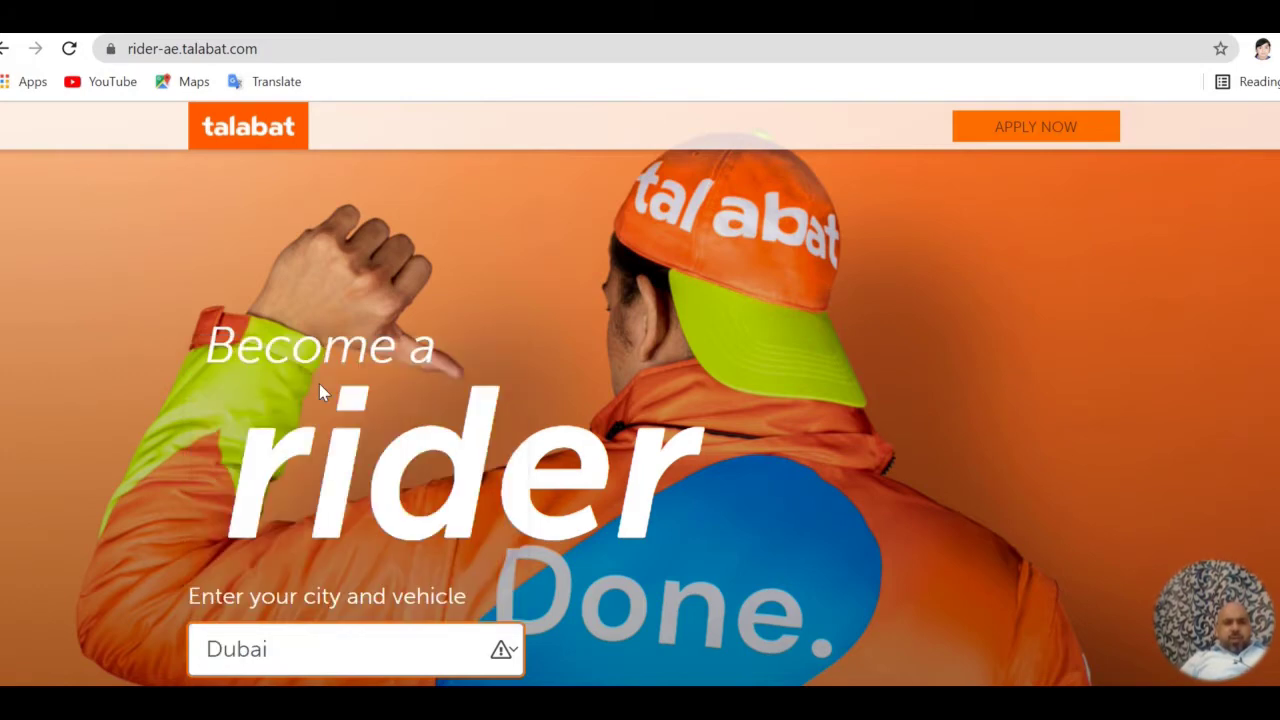
Choose Motorbike as Your Vehicle
{"action": "mouse_move", "coordinate": [1212, 607]}
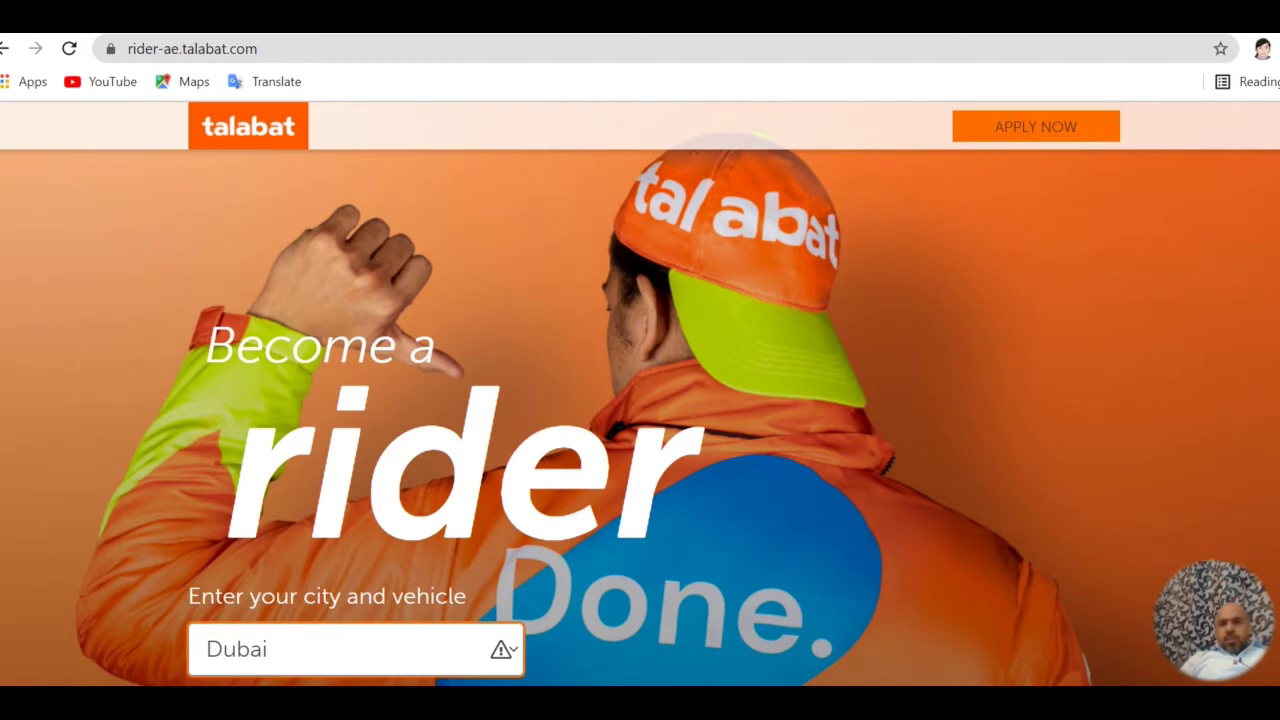
{"action": "scroll", "coordinate": [845, 592], "scroll_direction": "down", "scroll_amount": 3}
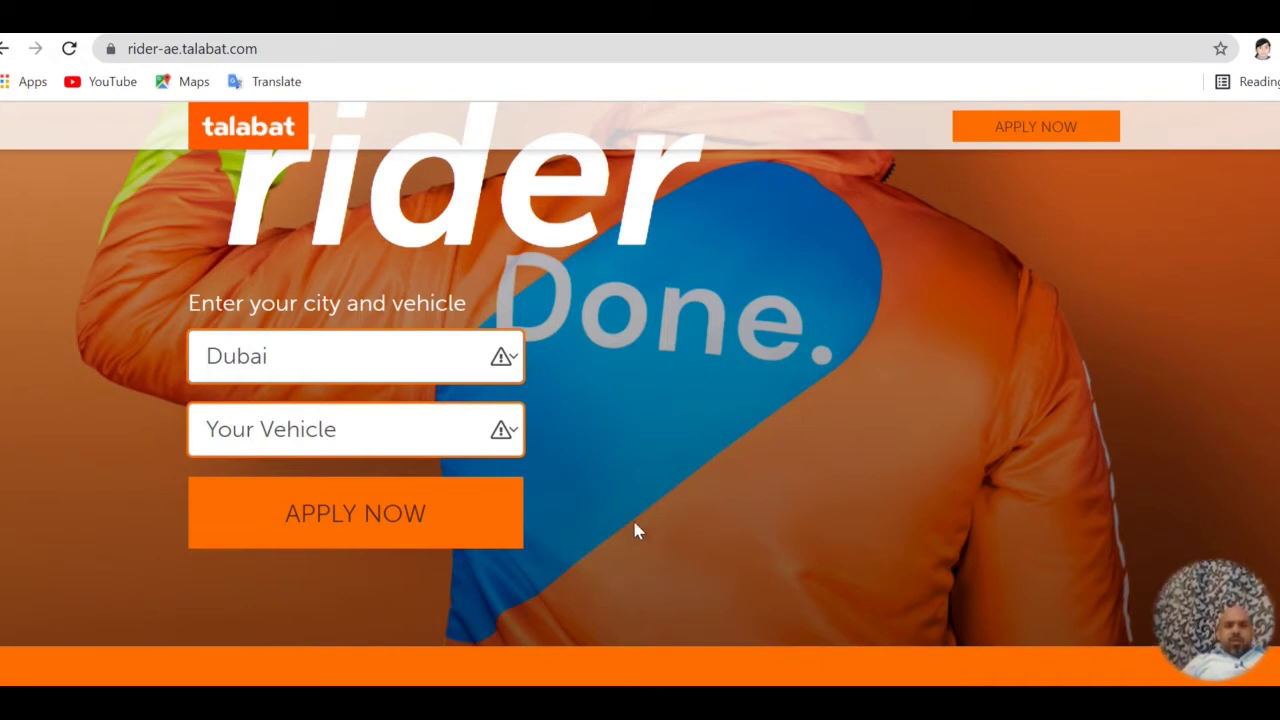
{"action": "left_click", "coordinate": [515, 438]}
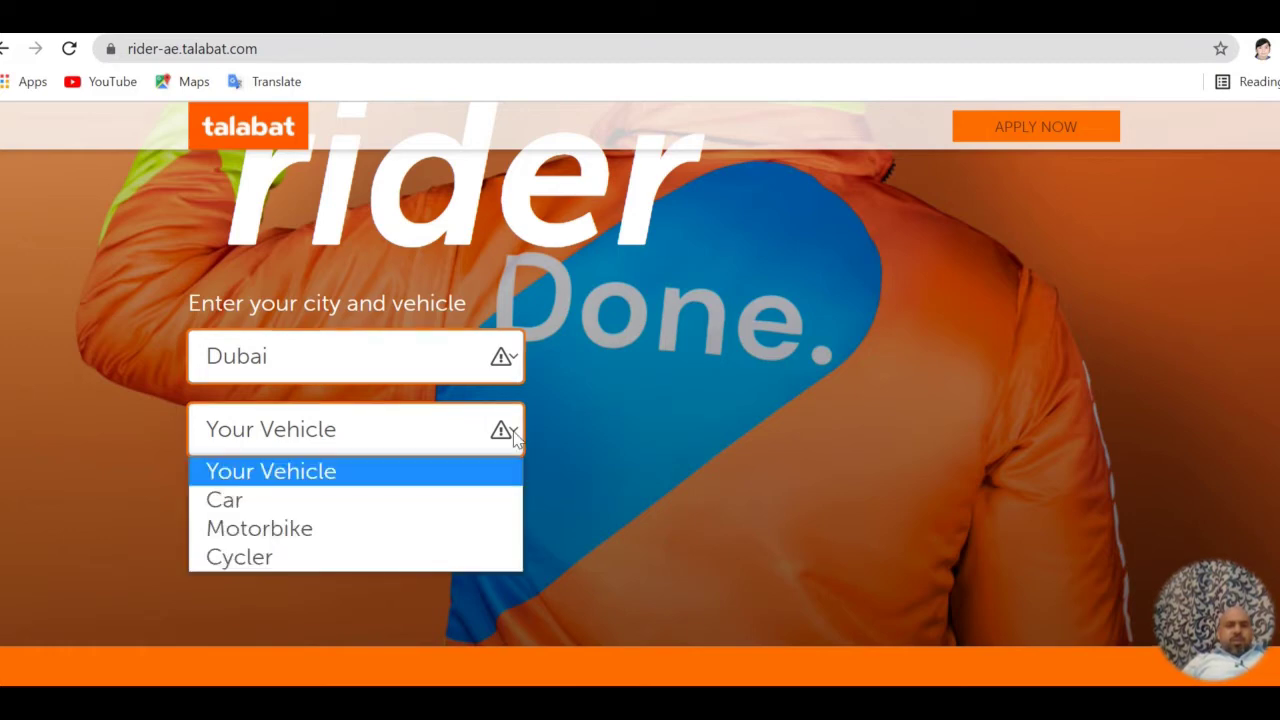
{"action": "left_click", "coordinate": [426, 530]}
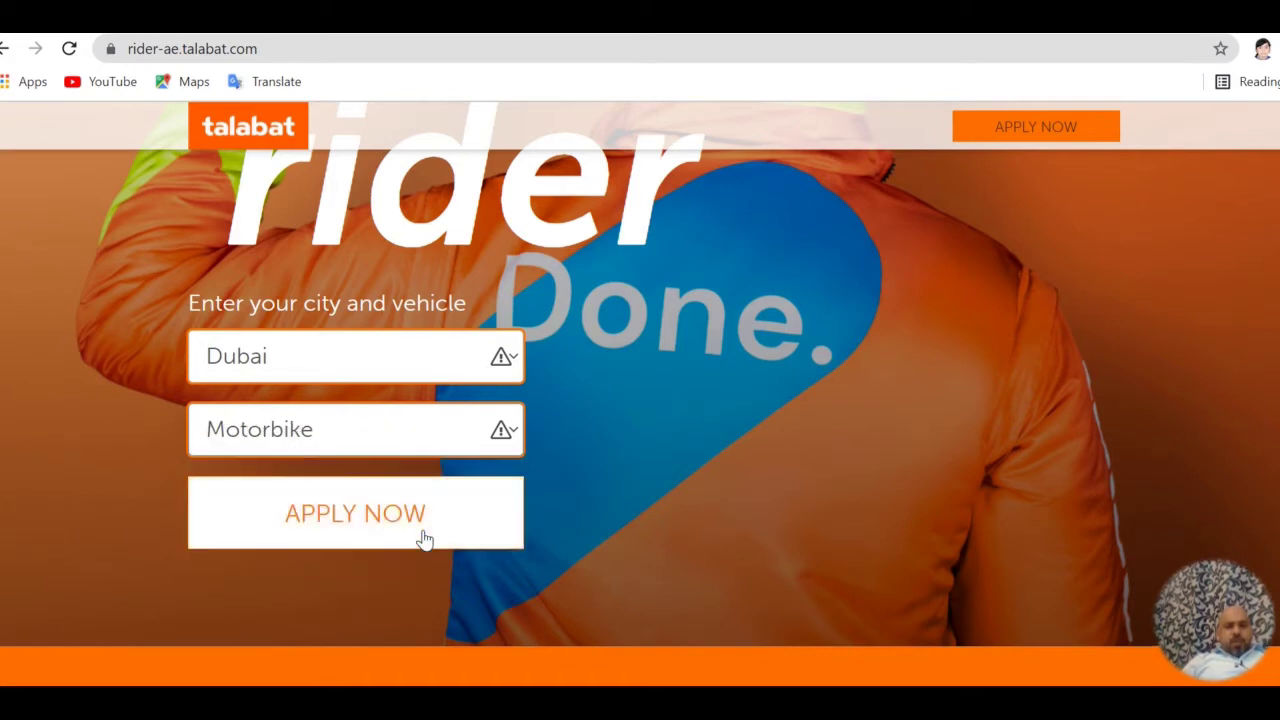
Open the application form with APPLY NOW and enter the applicant's first name, last name and mobile number
{"action": "left_click", "coordinate": [424, 539]}
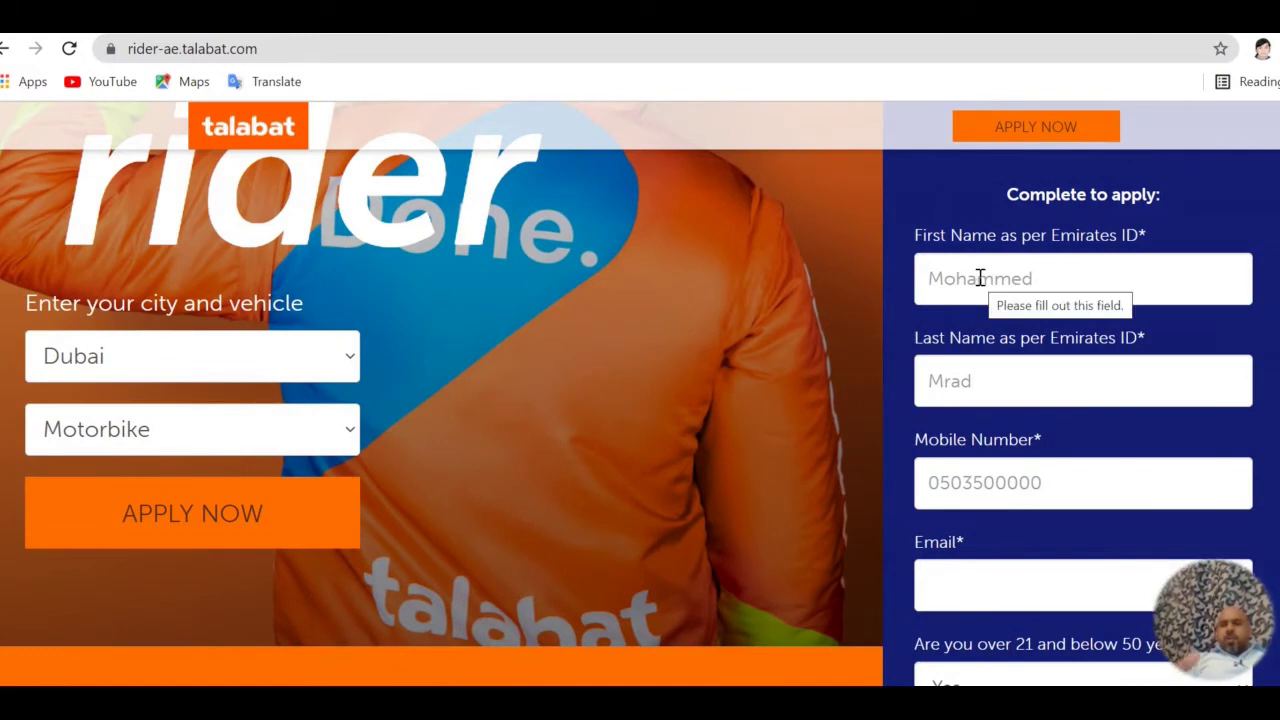
{"action": "left_click", "coordinate": [980, 278]}
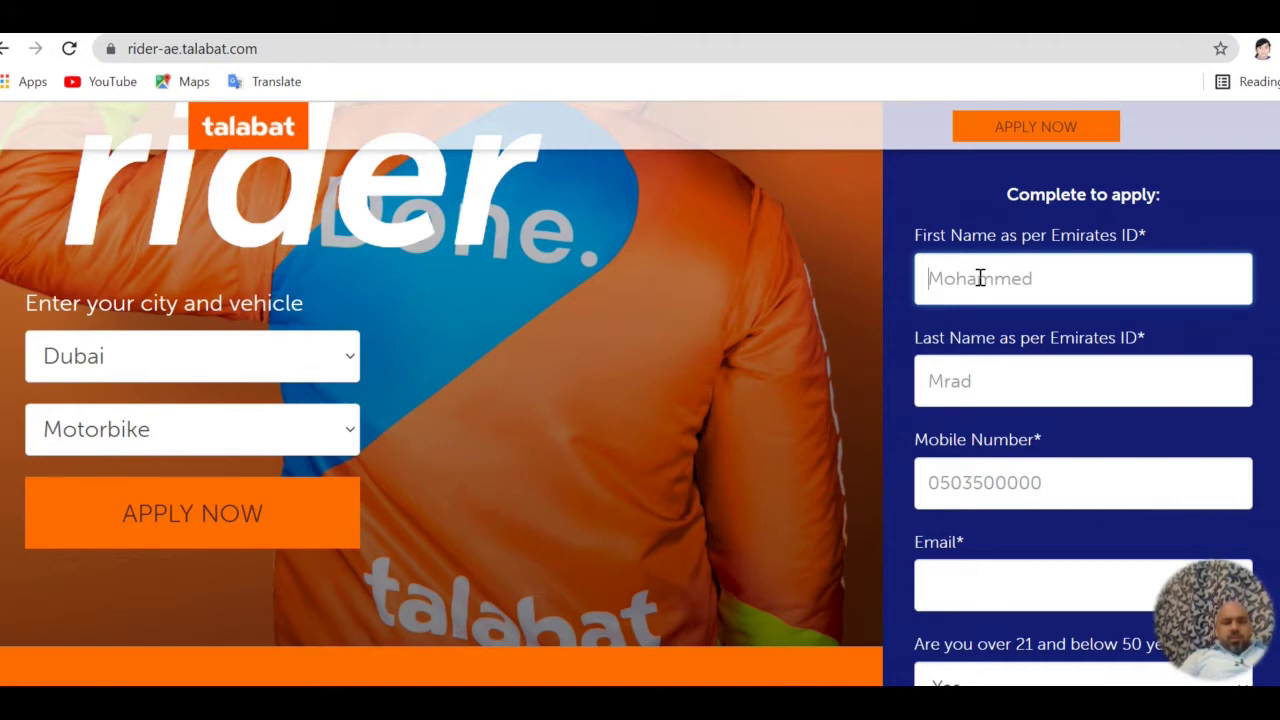
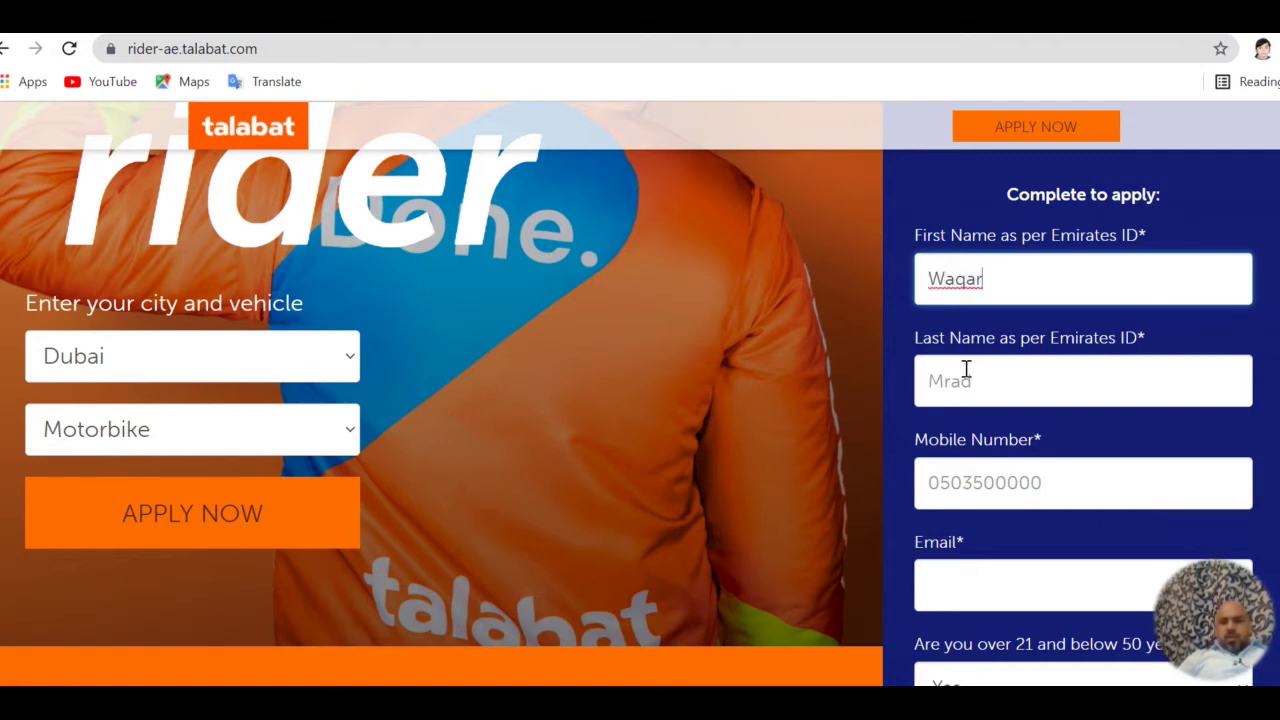
{"action": "left_click", "coordinate": [966, 369]}
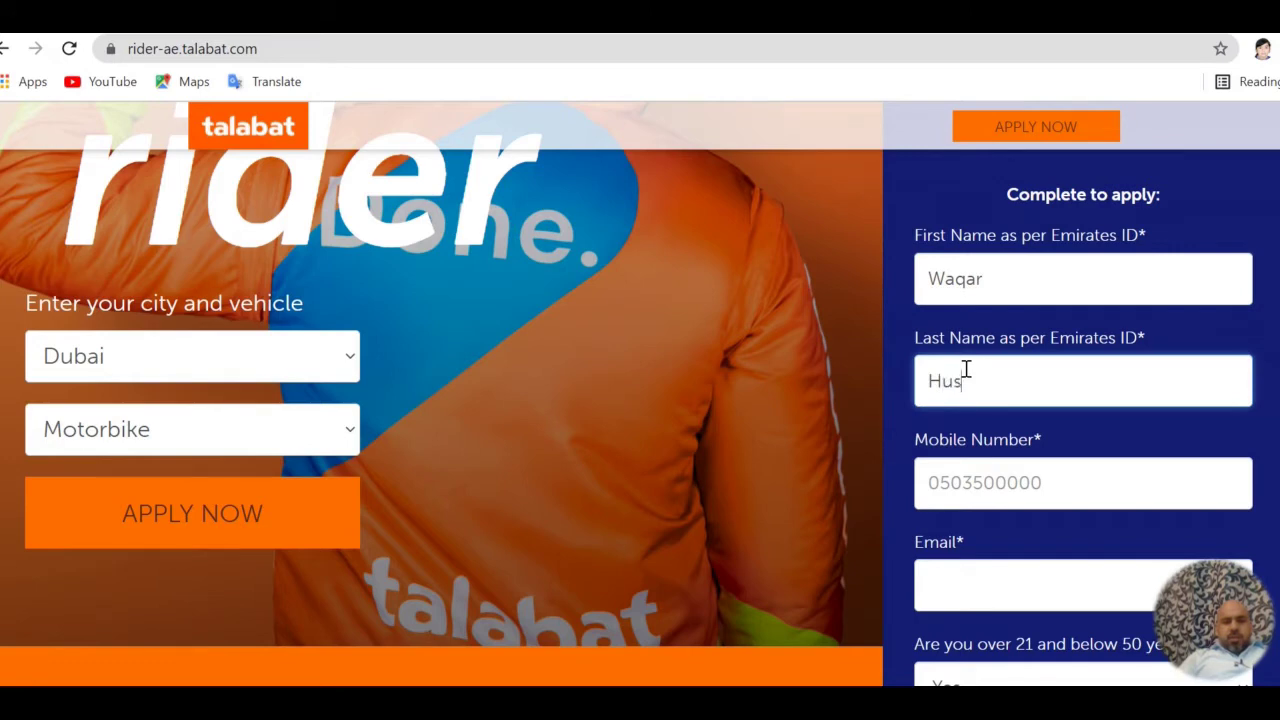
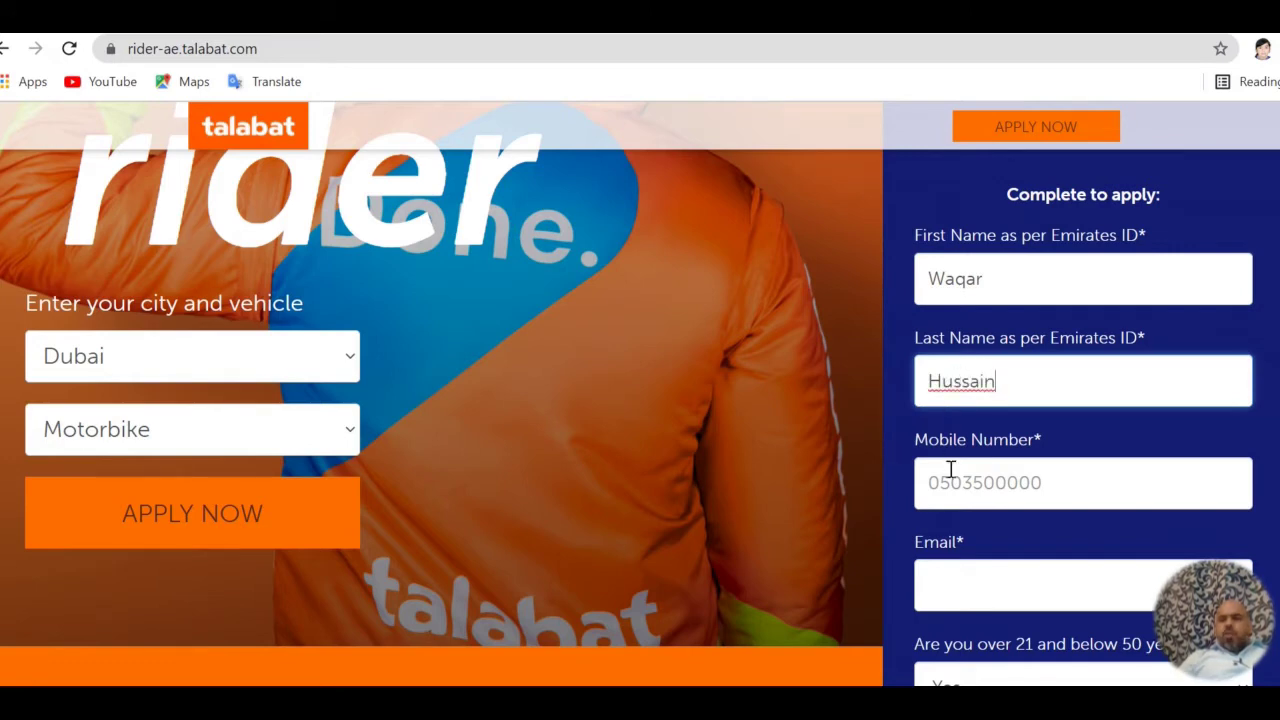
{"action": "left_click", "coordinate": [950, 470]}
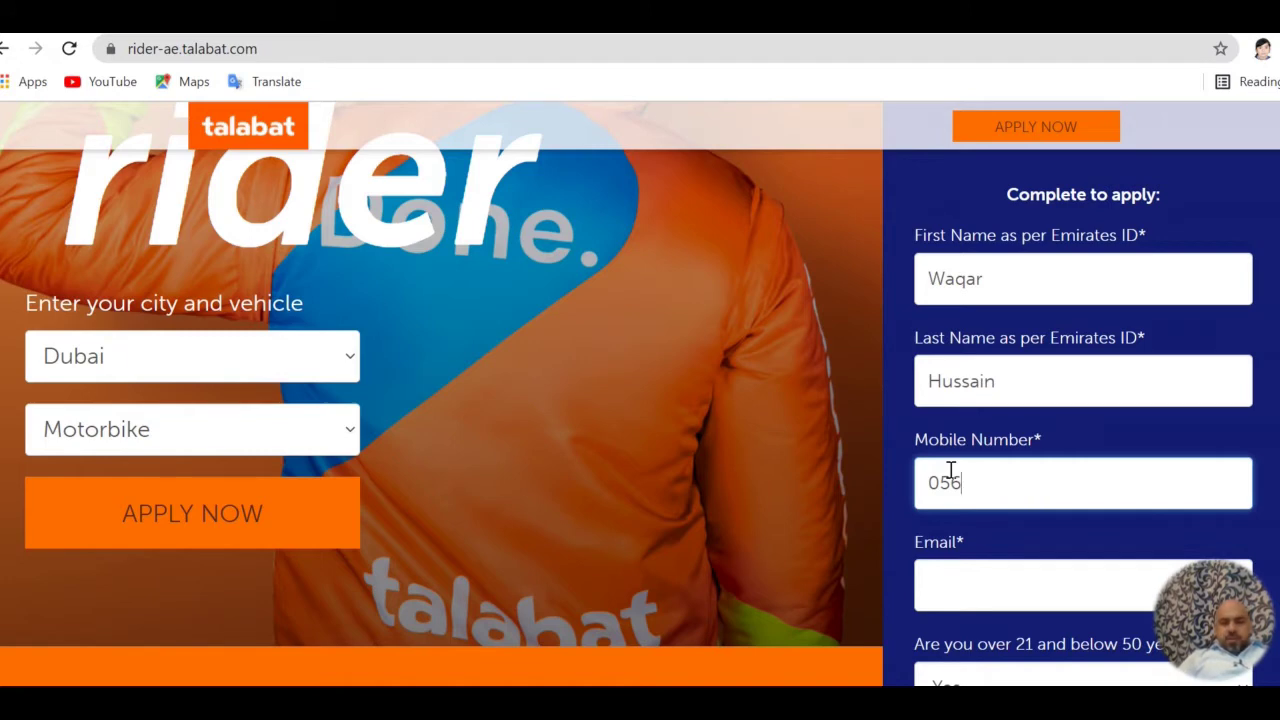
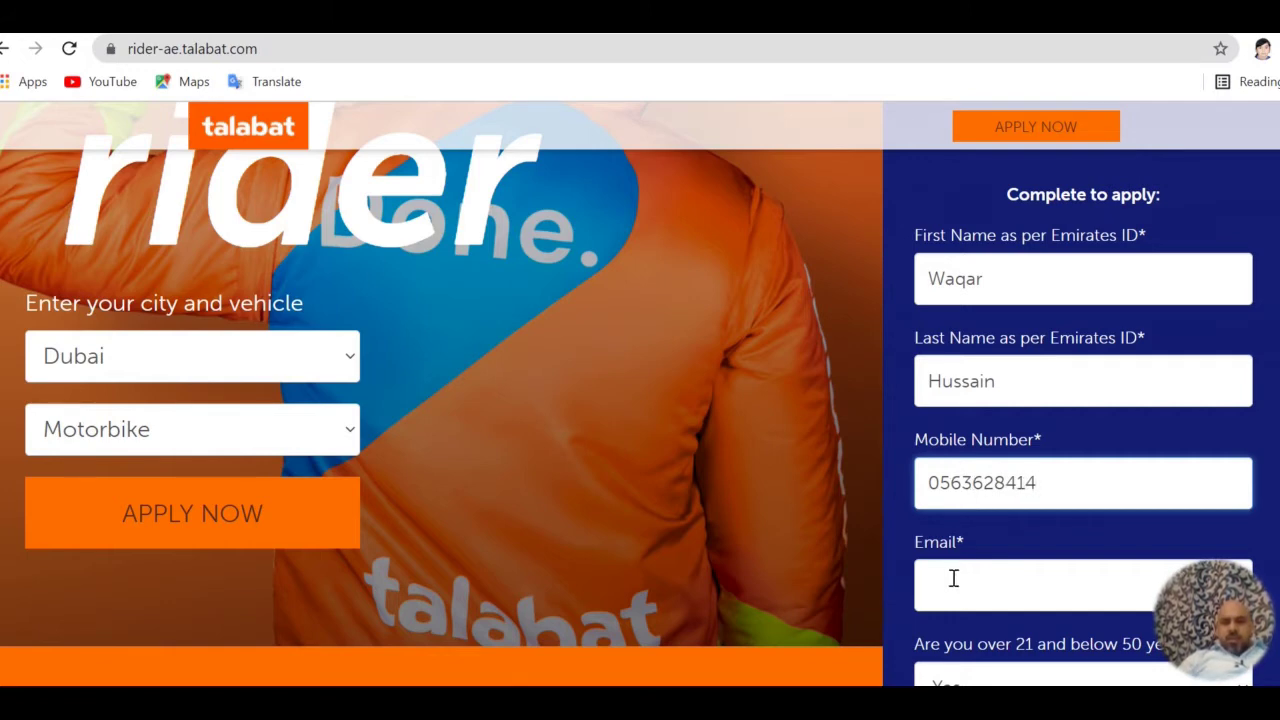
Enter the applicant's e-mail address and answer Yes to the over-21, below-50 age question
{"action": "left_click", "coordinate": [960, 578]}
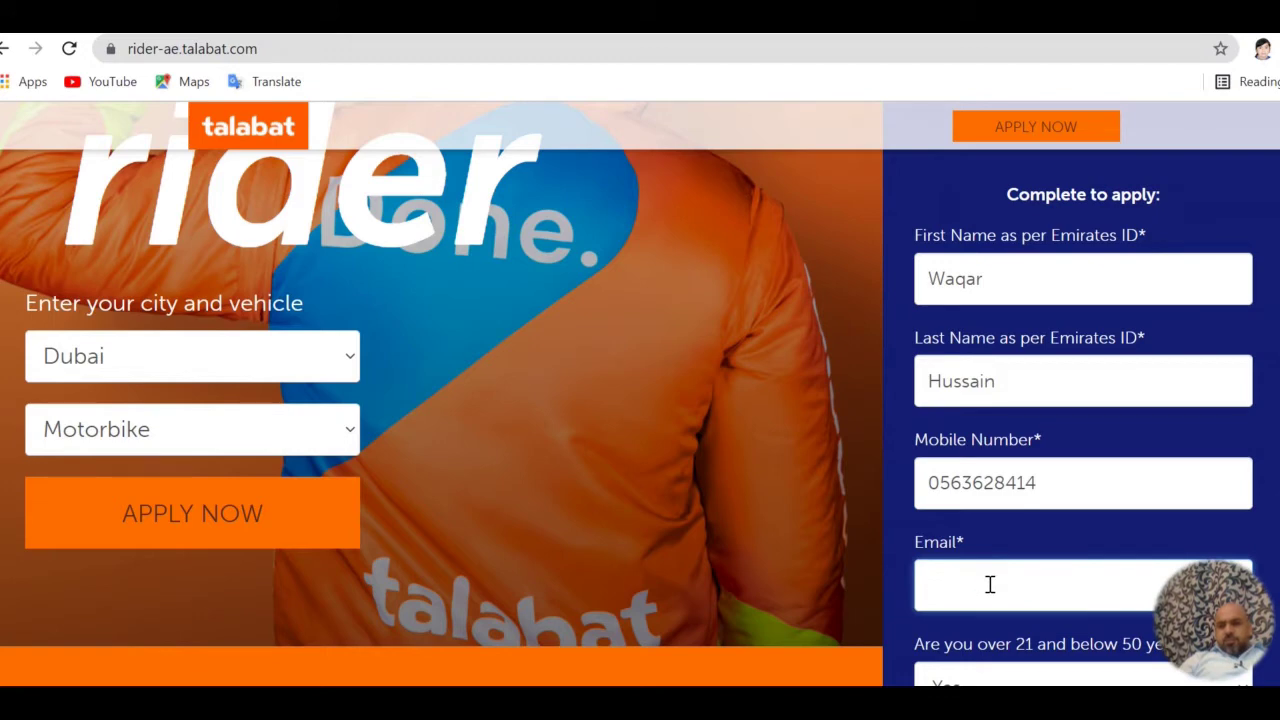
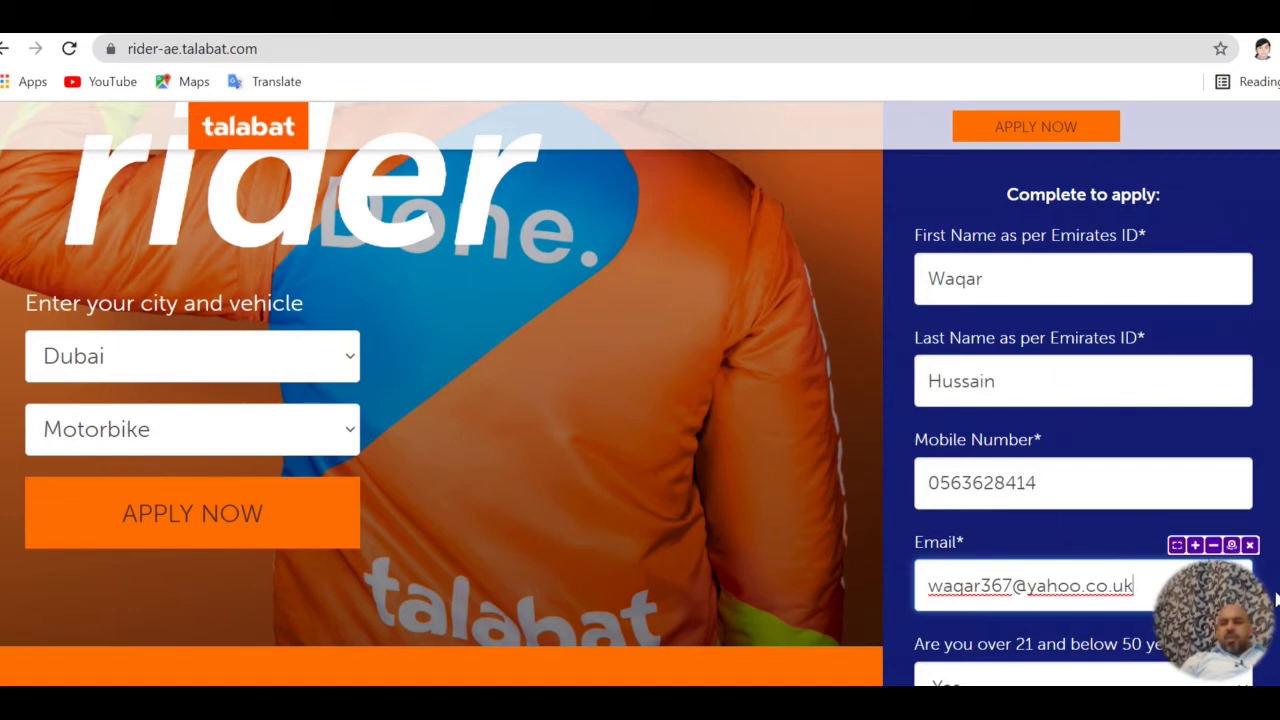
{"action": "scroll", "coordinate": [1133, 586], "scroll_direction": "down", "scroll_amount": 1}
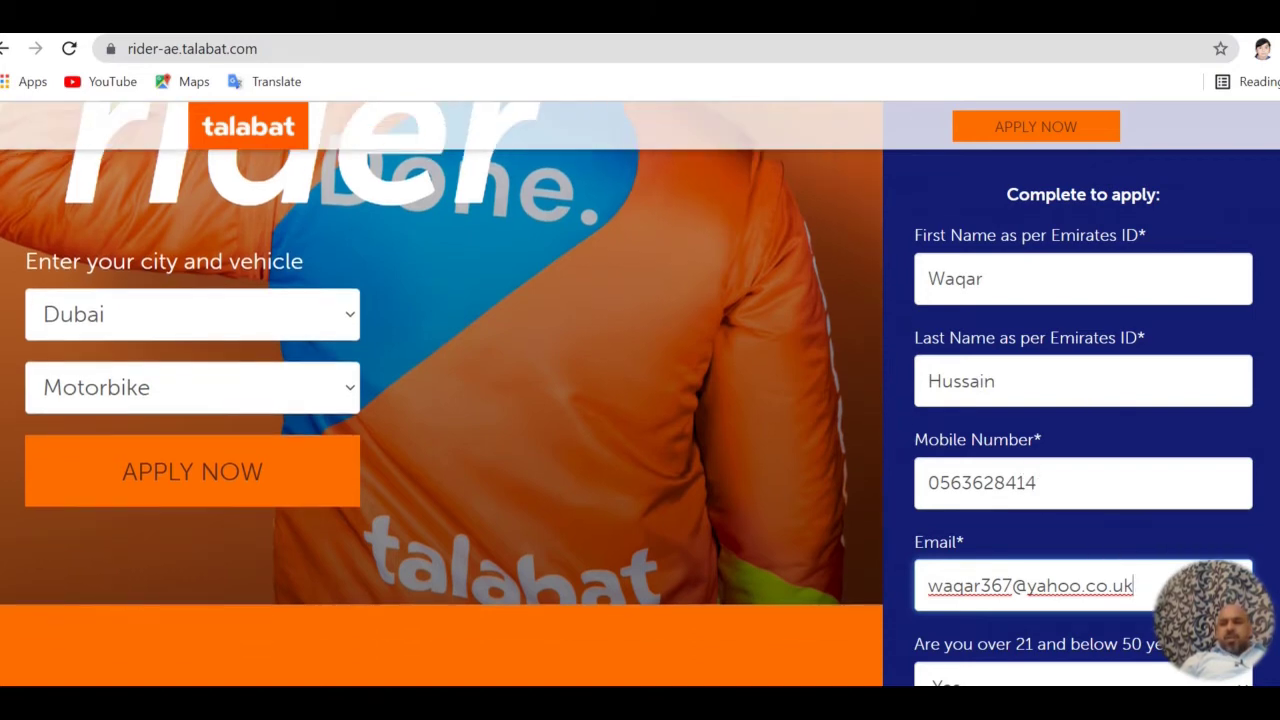
{"action": "scroll", "coordinate": [1083, 400], "scroll_direction": "down", "scroll_amount": 3}
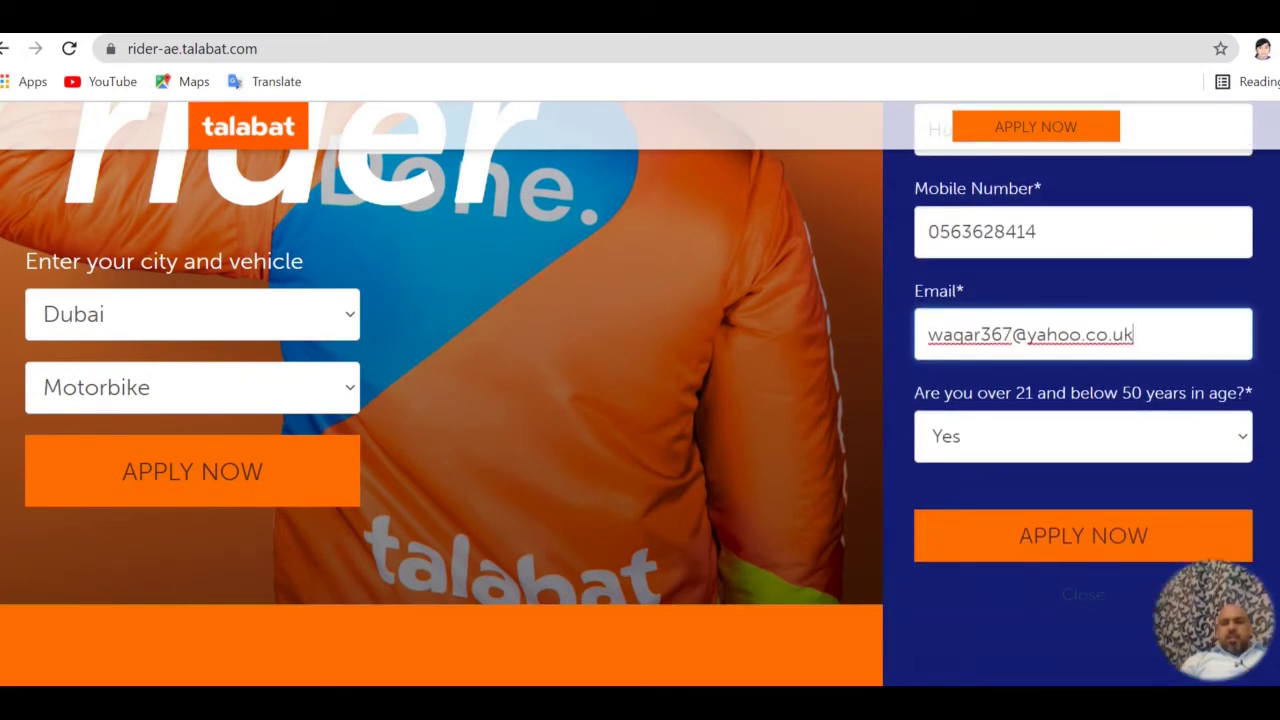
{"action": "left_click", "coordinate": [1240, 447]}
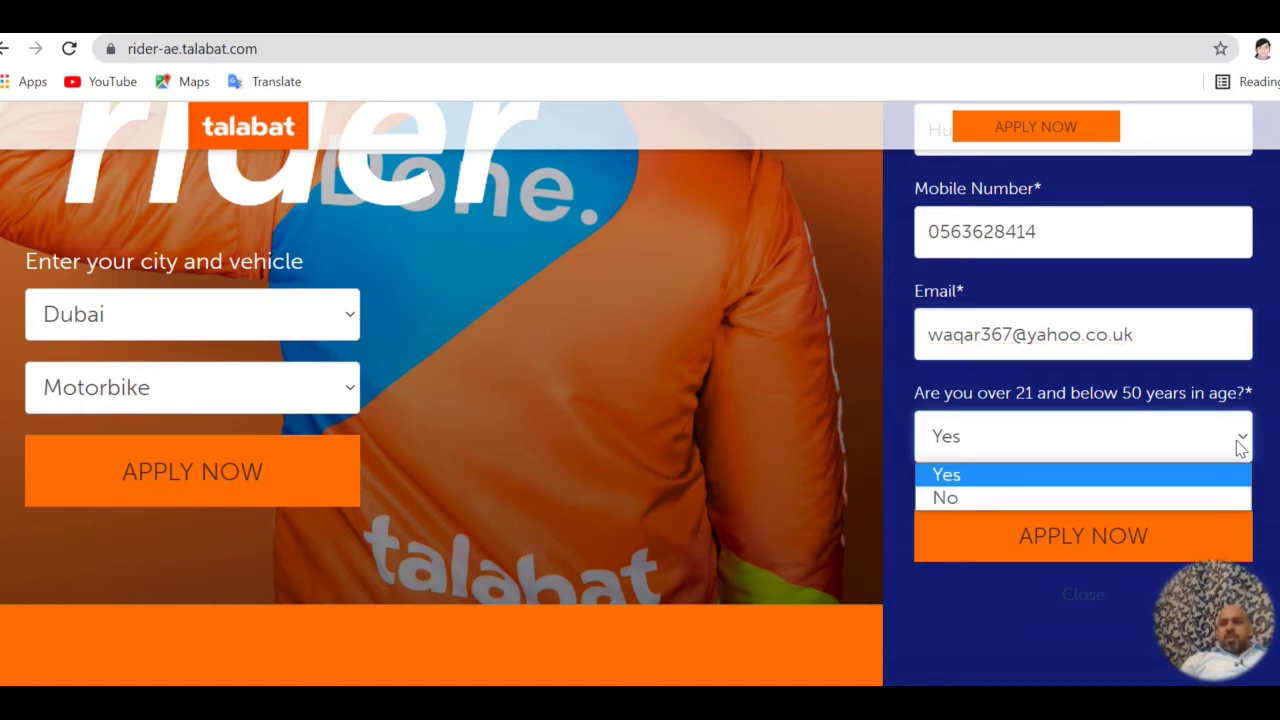
{"action": "left_click", "coordinate": [1165, 477]}
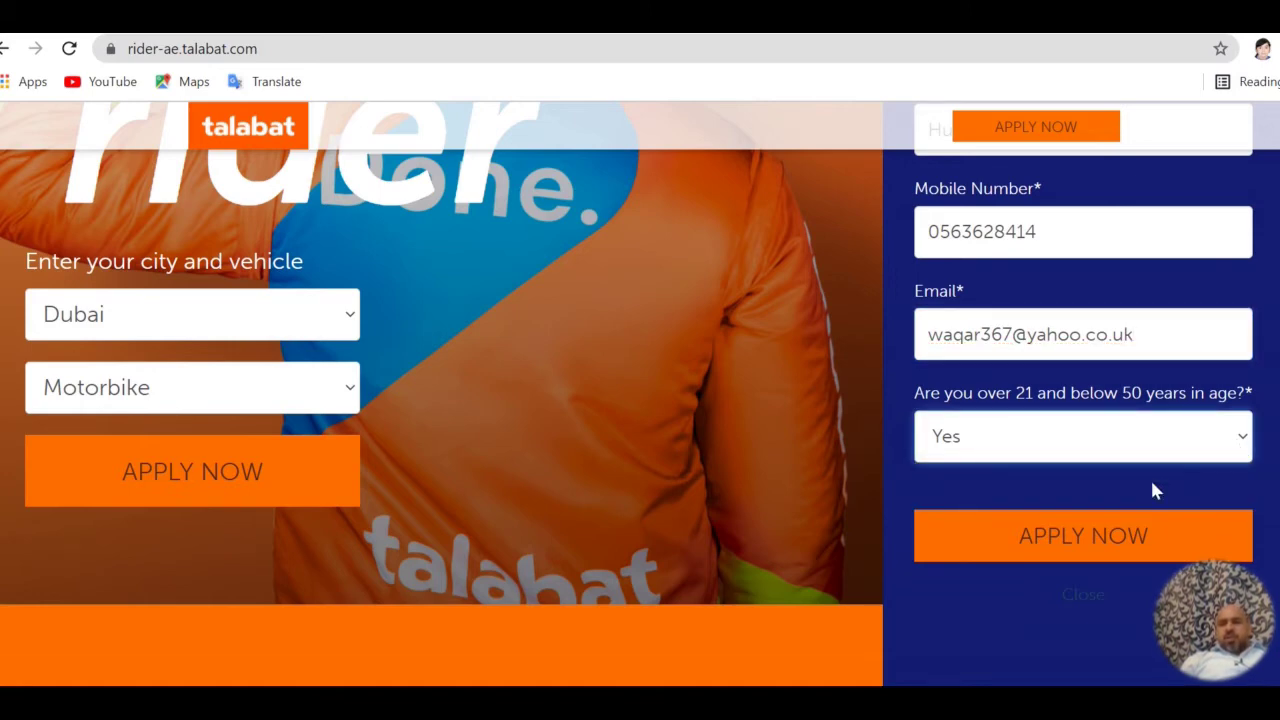
Submit the first form with APPLY NOW to reach the Upload Your Documents page
{"action": "left_click", "coordinate": [1100, 540]}
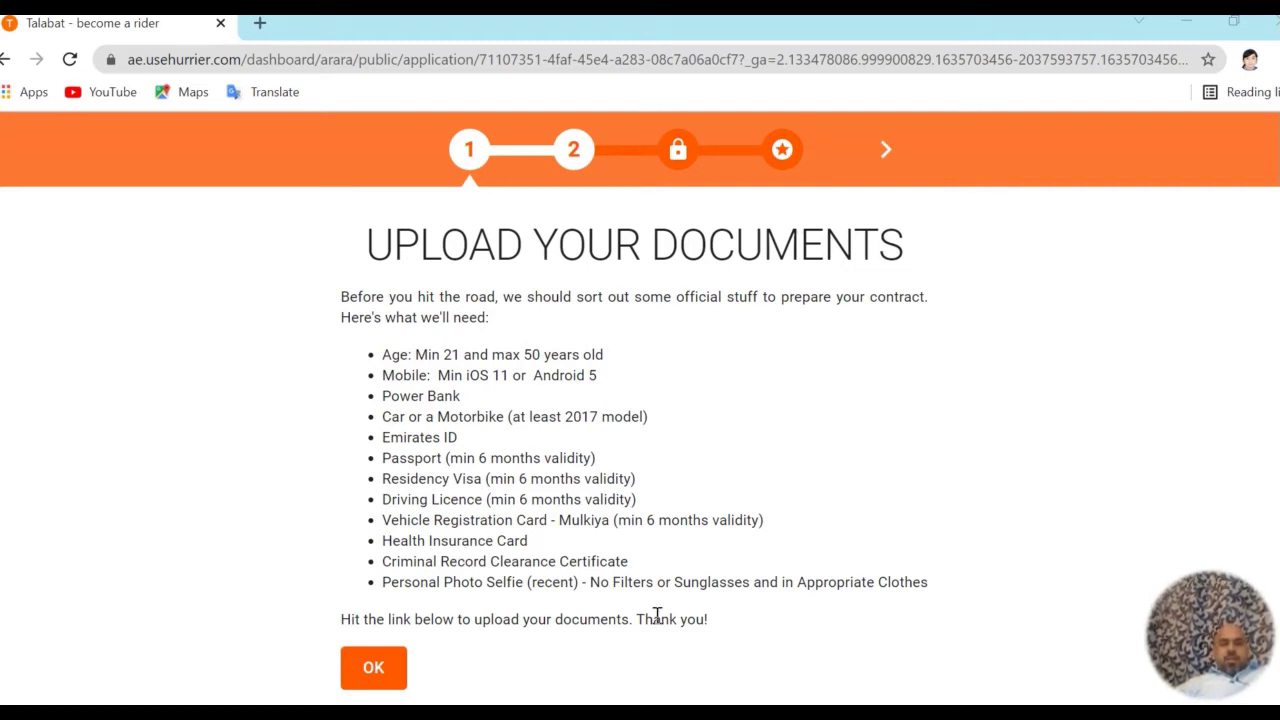
Continue past the document list and choose Pakistan as the nationality
{"action": "left_click", "coordinate": [380, 677]}
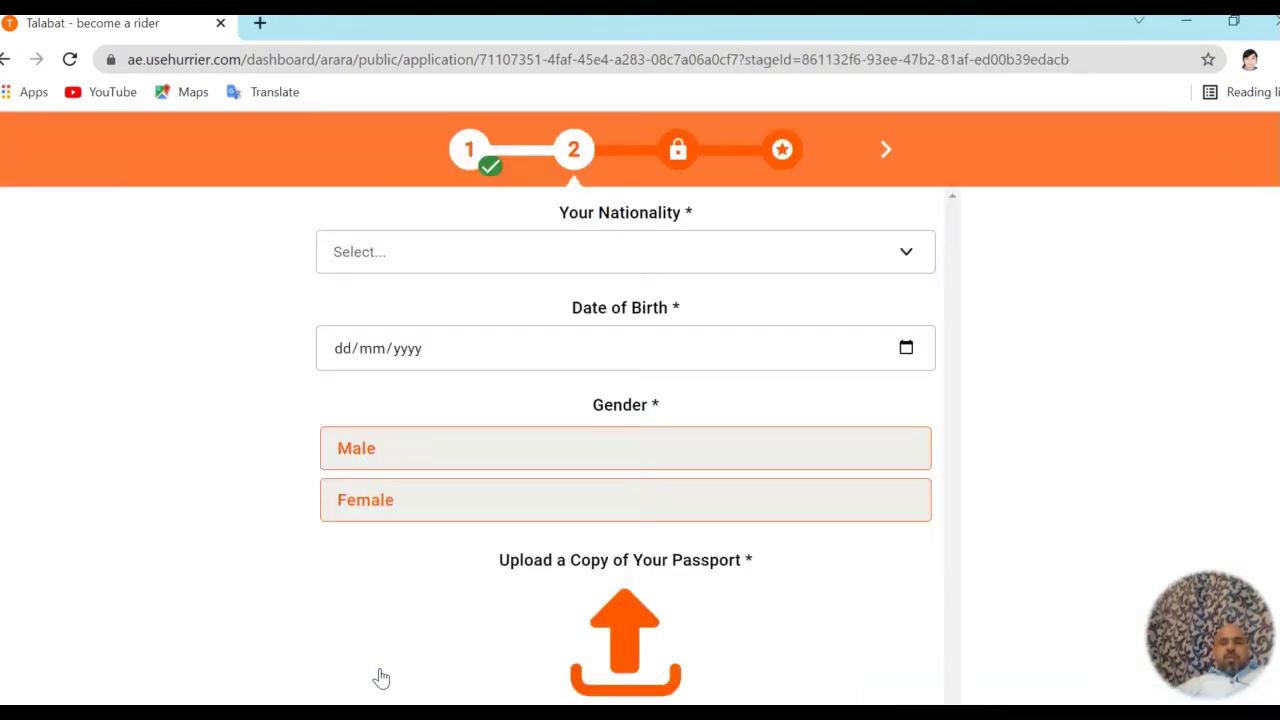
{"action": "left_click", "coordinate": [901, 258]}
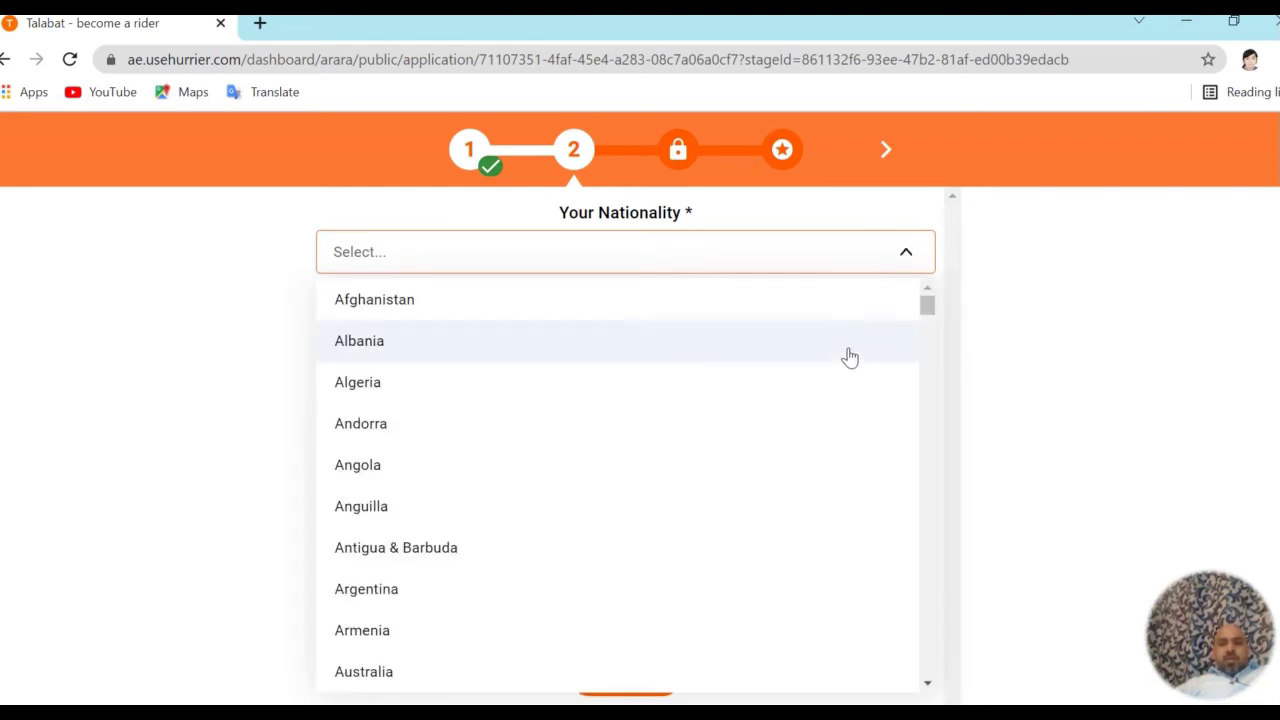
{"action": "left_click", "coordinate": [932, 687]}
{"action": "scroll", "coordinate": [935, 690], "scroll_direction": "down", "scroll_amount": 3}
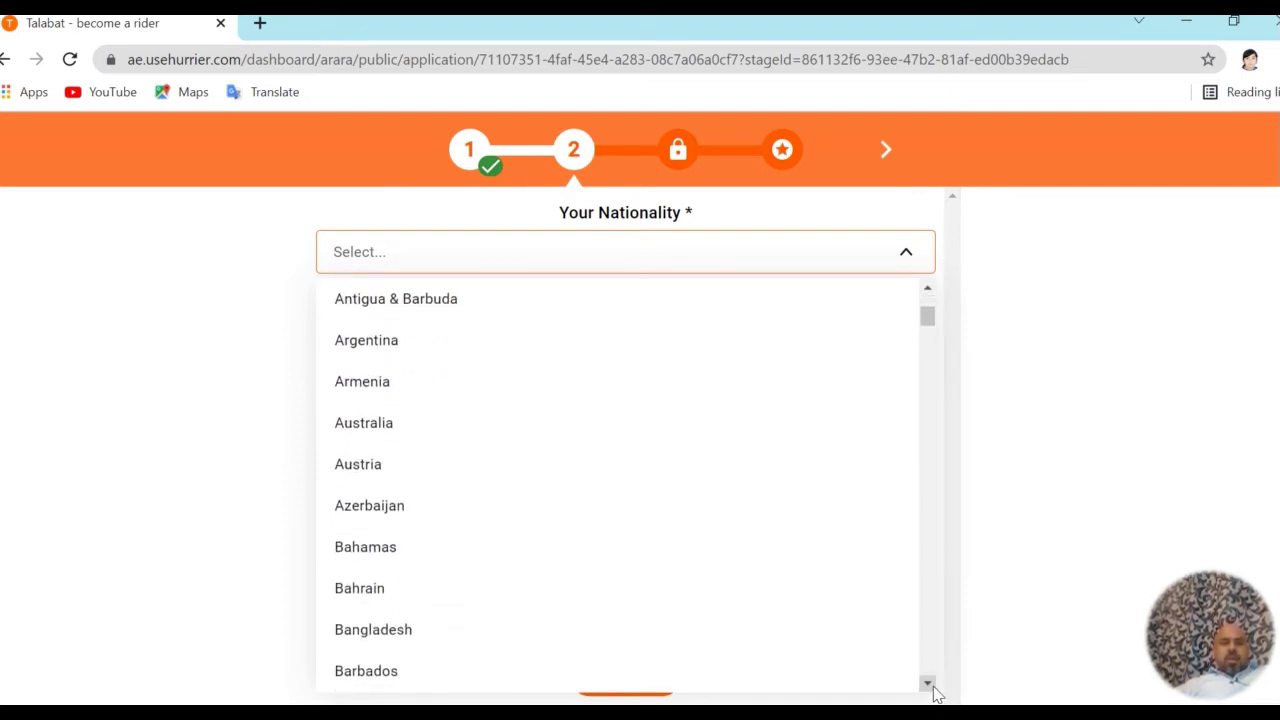
{"action": "scroll", "coordinate": [932, 670], "scroll_direction": "down", "scroll_amount": 20}
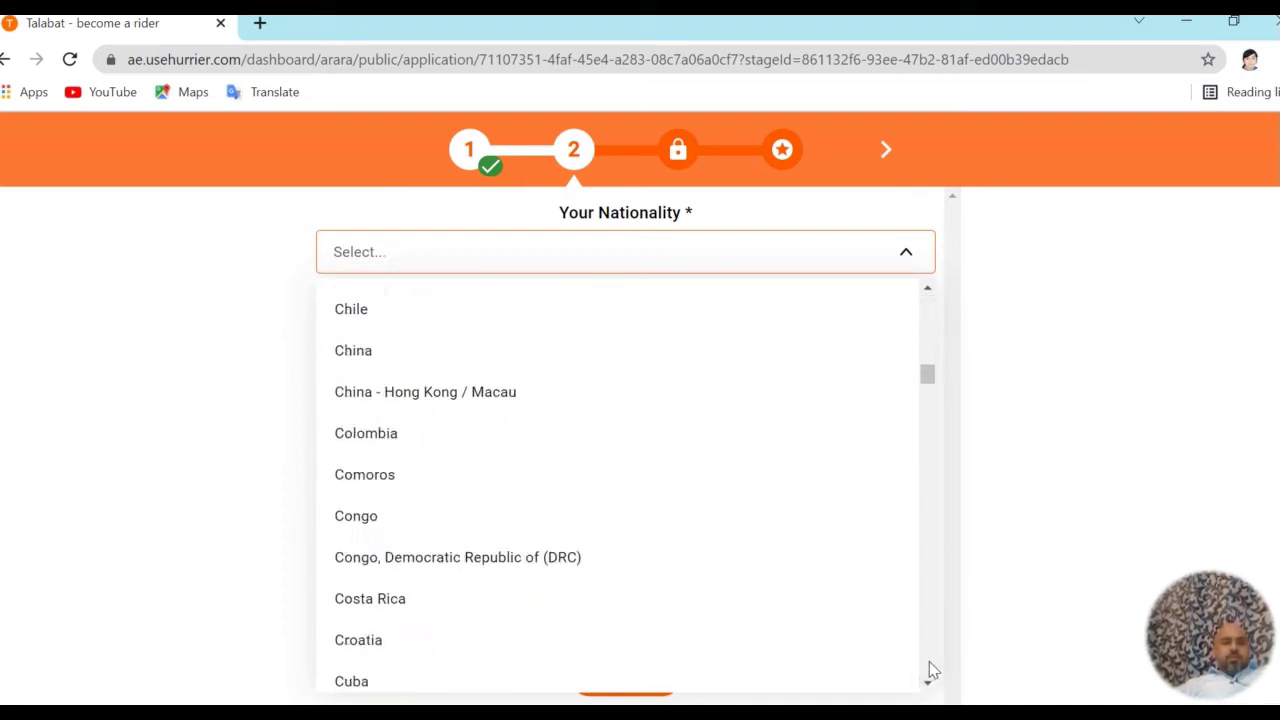
{"action": "scroll", "coordinate": [932, 670], "scroll_direction": "down", "scroll_amount": 20}
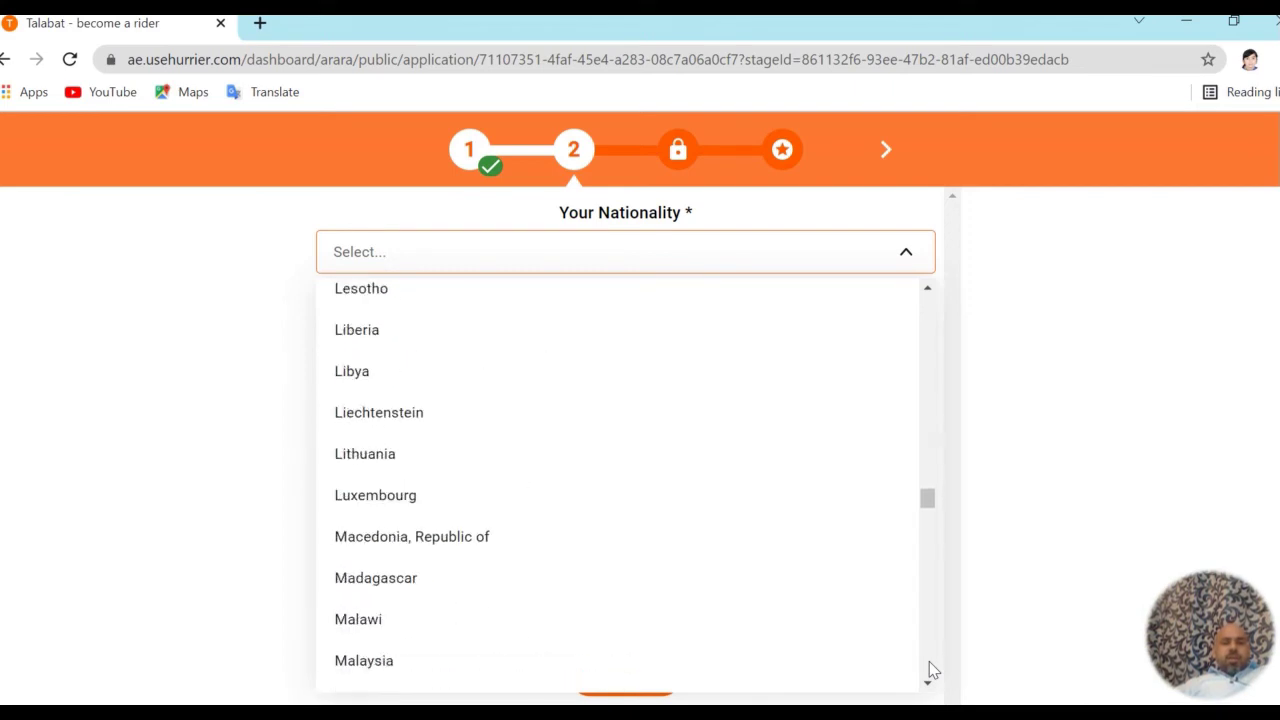
{"action": "scroll", "coordinate": [932, 670], "scroll_direction": "down", "scroll_amount": 1}
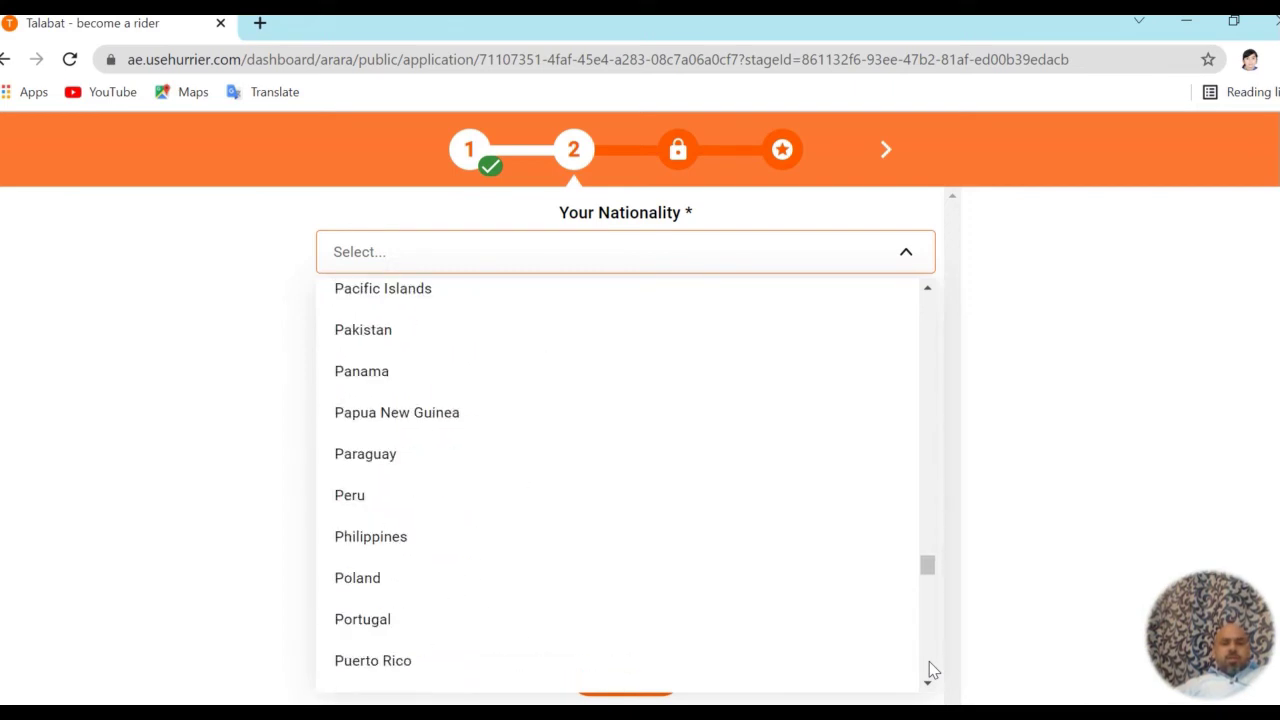
{"action": "left_click", "coordinate": [436, 338]}
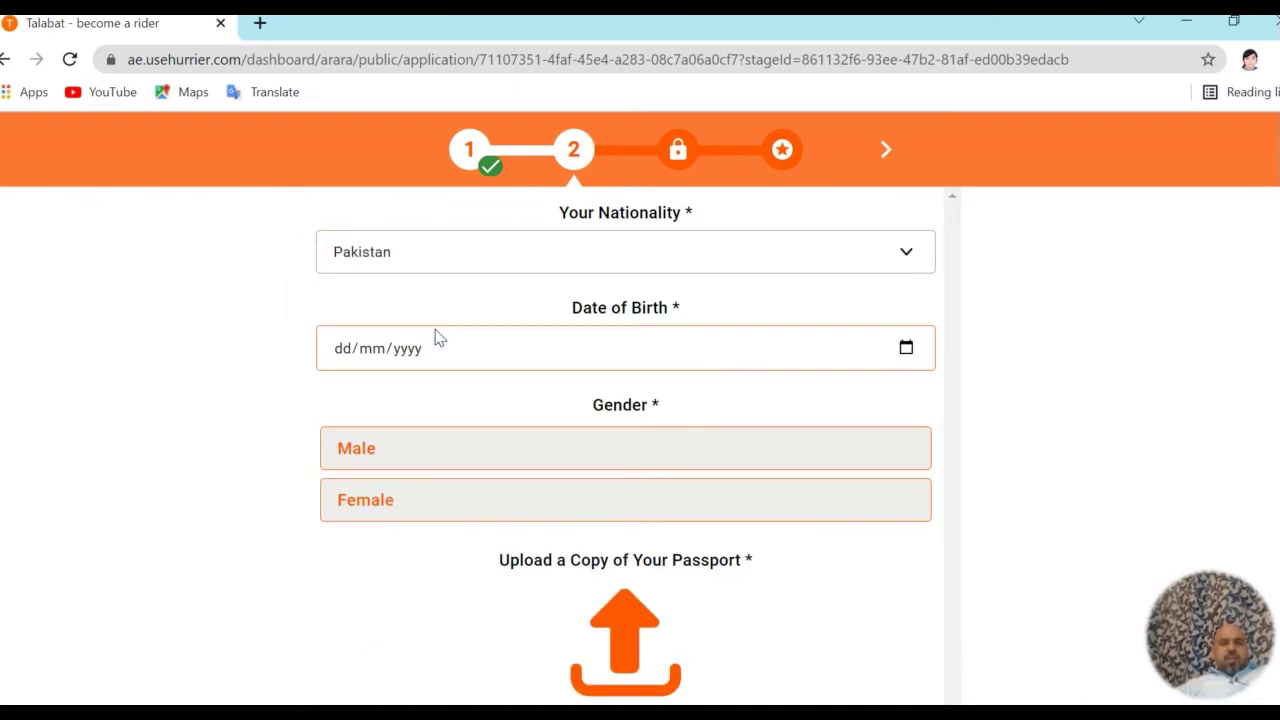
{"action": "left_click", "coordinate": [906, 348]}
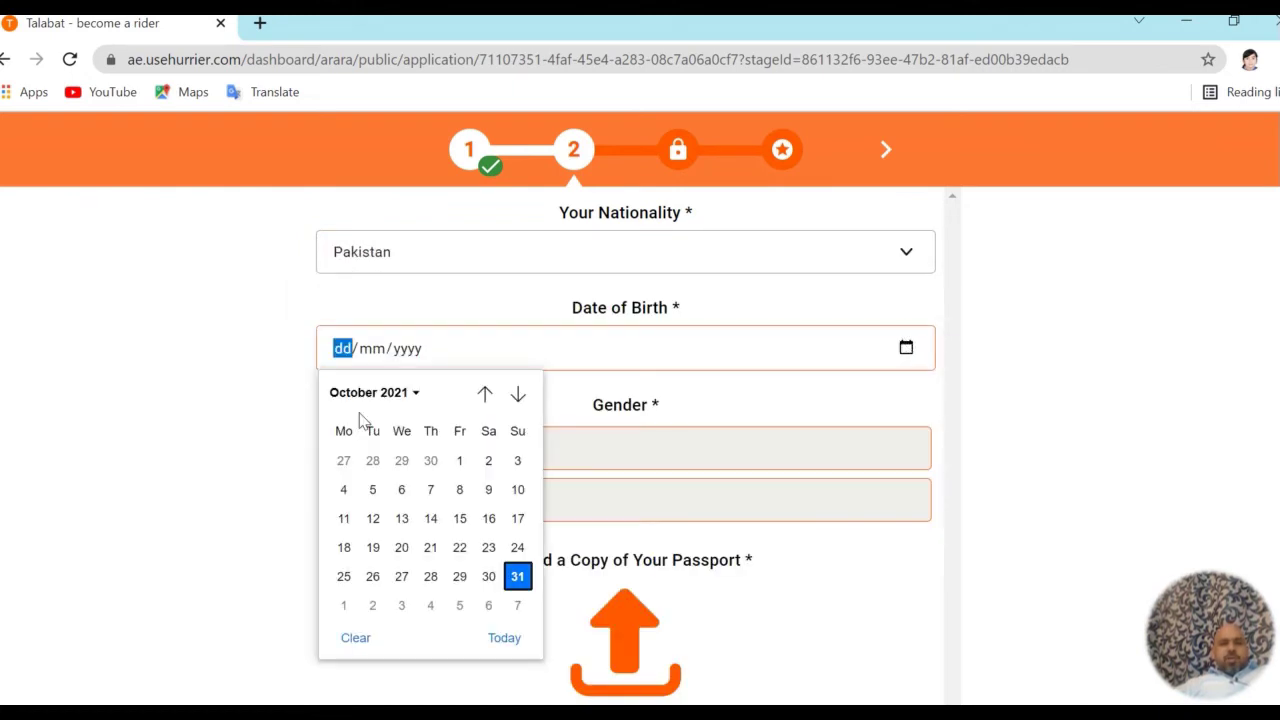
{"action": "left_click", "coordinate": [349, 358]}
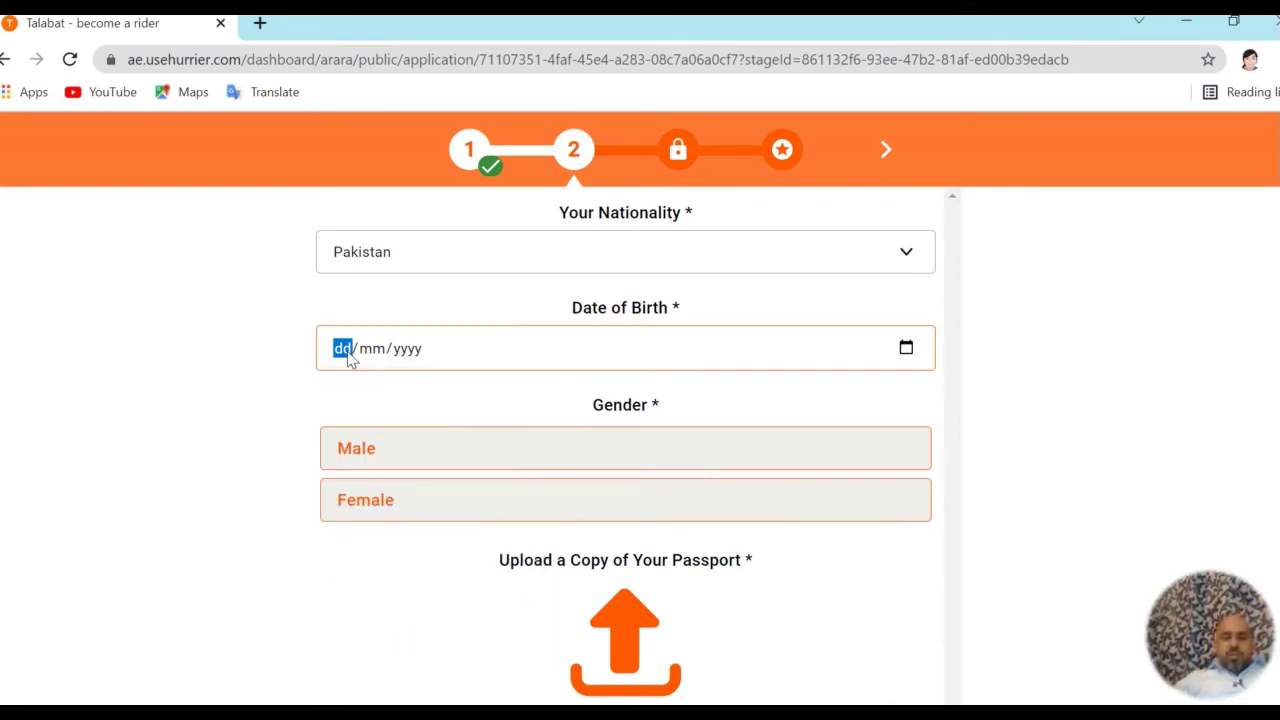
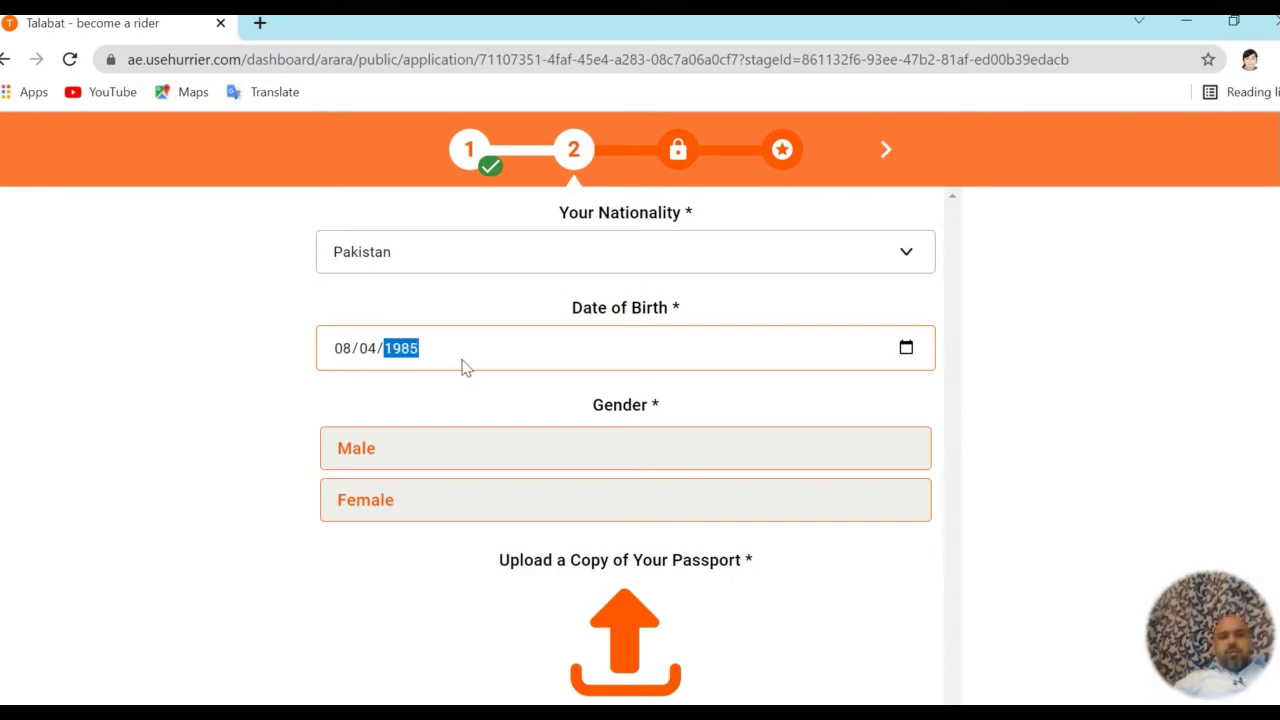
{"action": "left_click", "coordinate": [478, 400]}
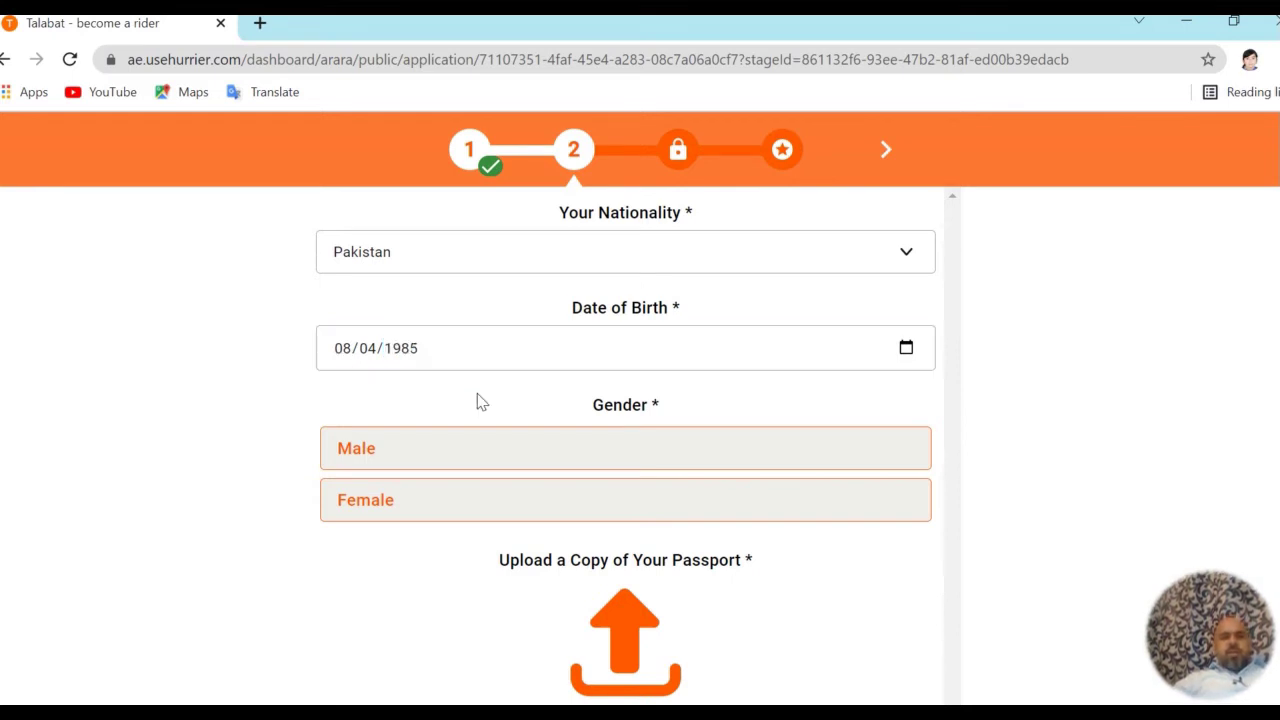
{"action": "left_click", "coordinate": [556, 458]}
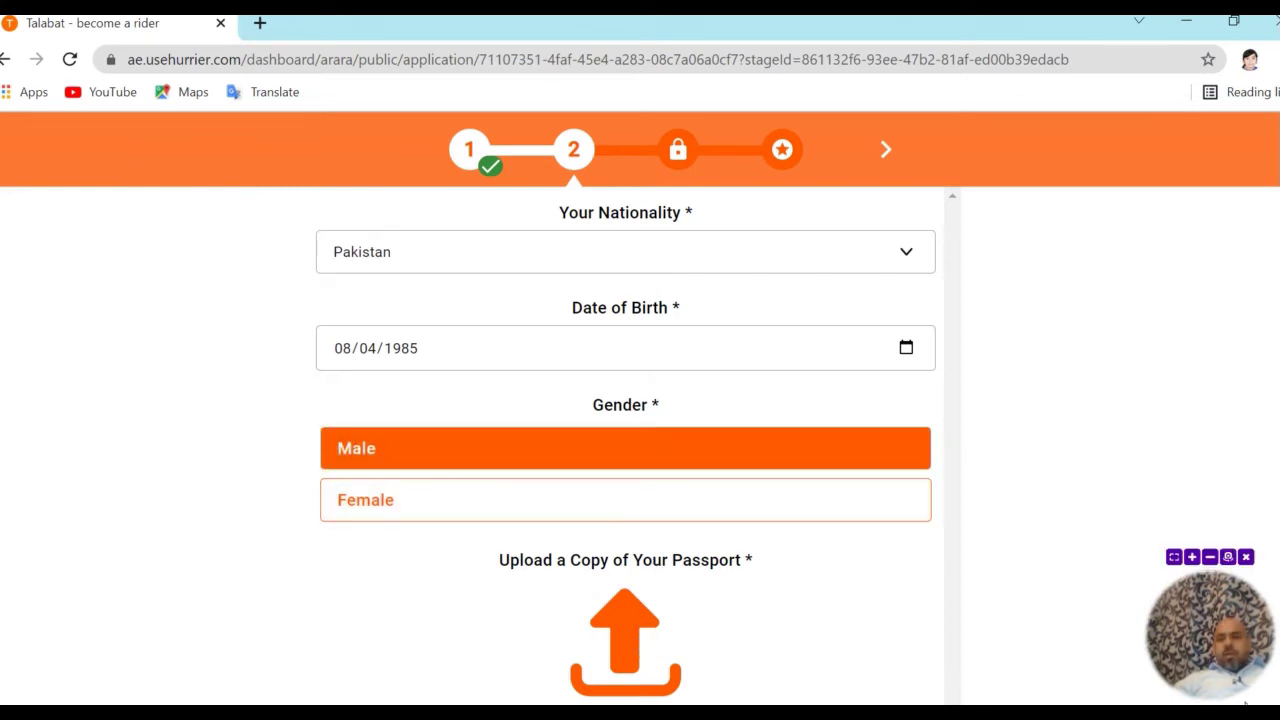
{"action": "scroll", "coordinate": [640, 409], "scroll_direction": "down", "scroll_amount": 3}
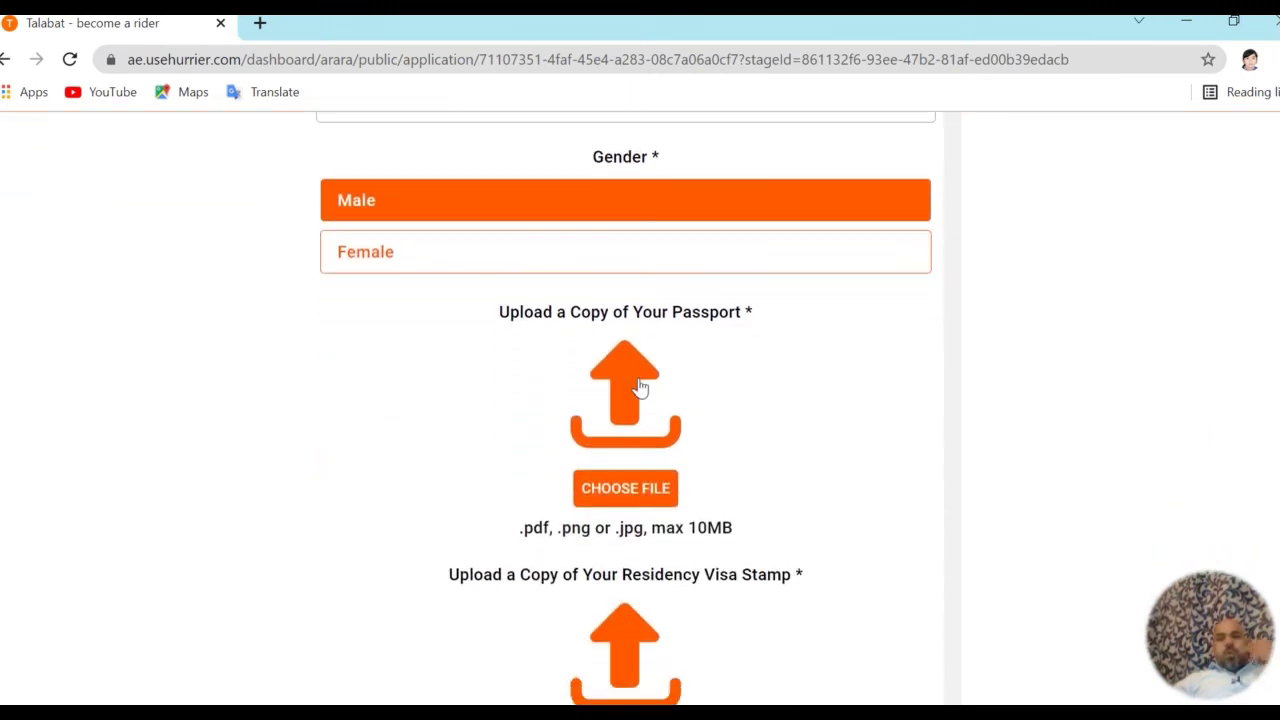
{"action": "left_click", "coordinate": [648, 490]}
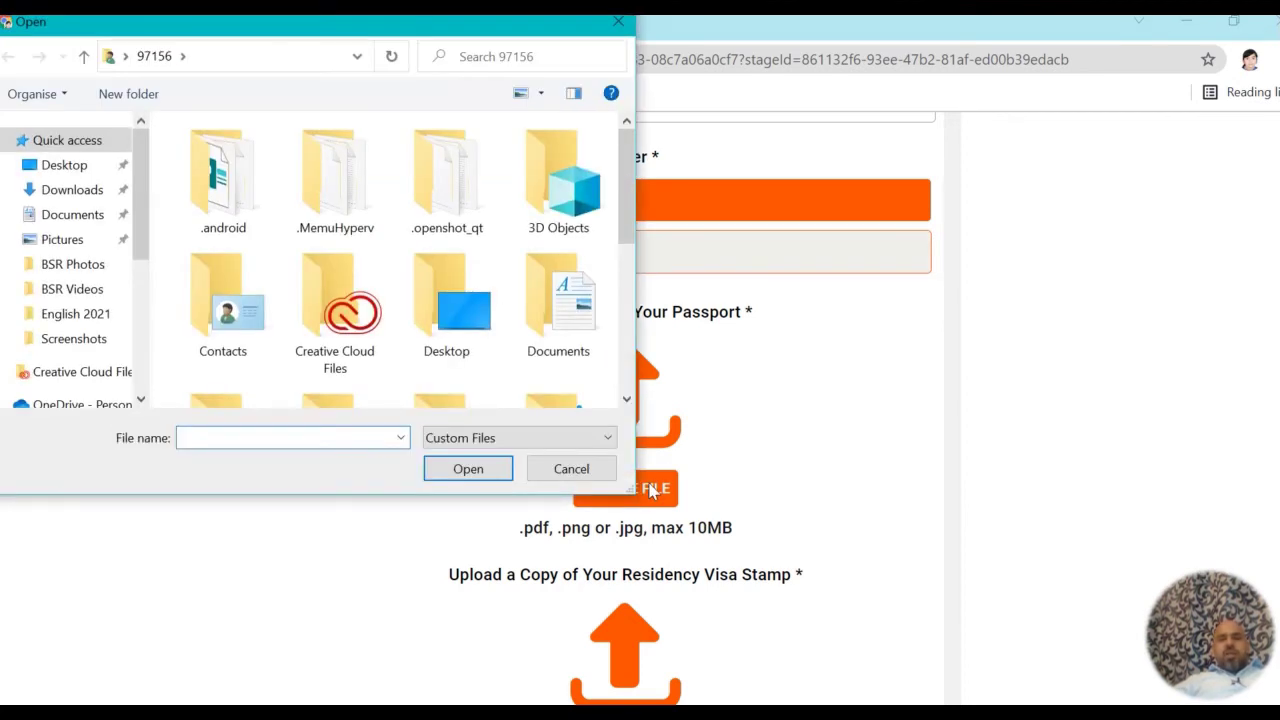
{"action": "left_click", "coordinate": [597, 475]}
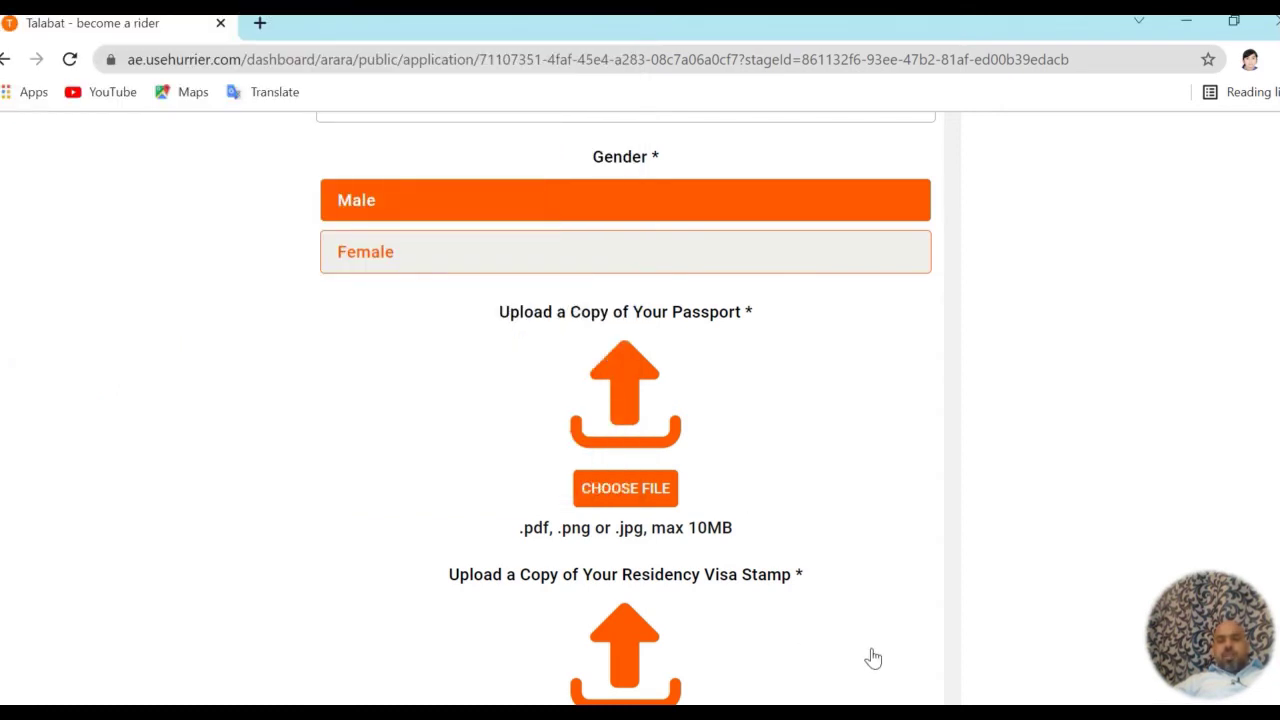
{"action": "mouse_move", "coordinate": [1206, 651]}
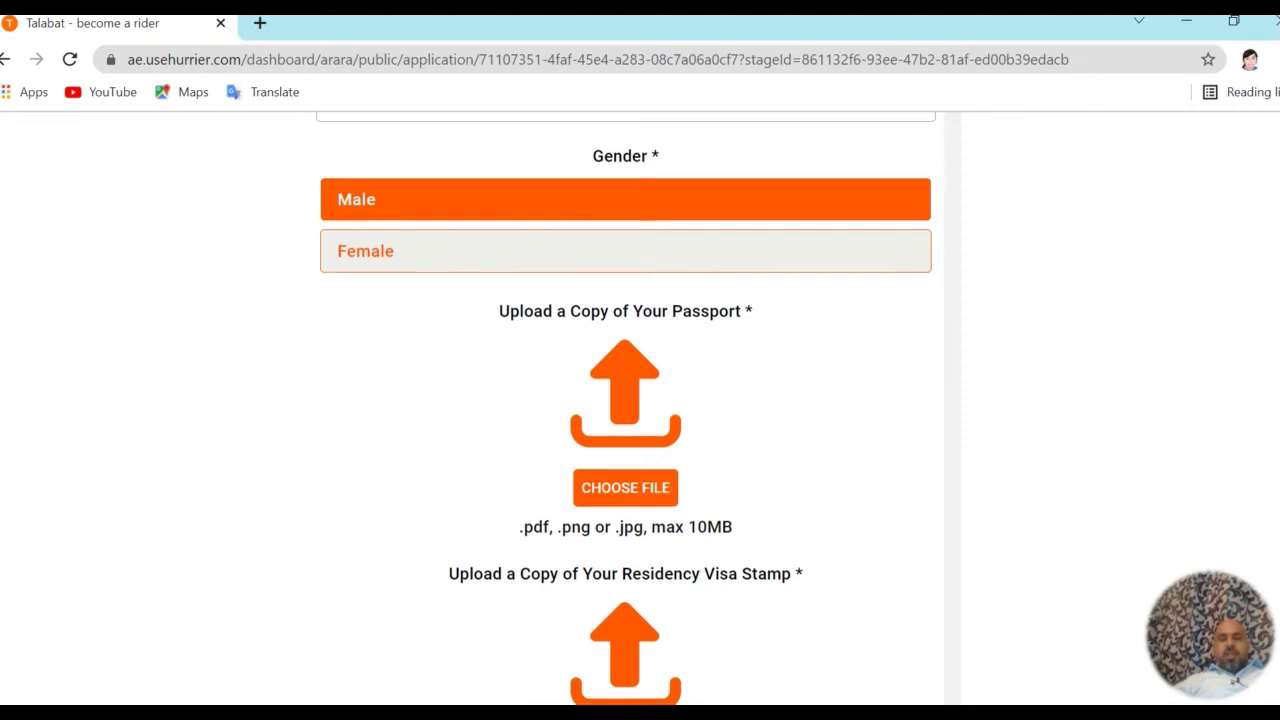
Scroll past the visa stamp, sponsor name and visa expiry fields to the Emirates ID uploads
{"action": "scroll", "coordinate": [626, 409], "scroll_direction": "down", "scroll_amount": 2}
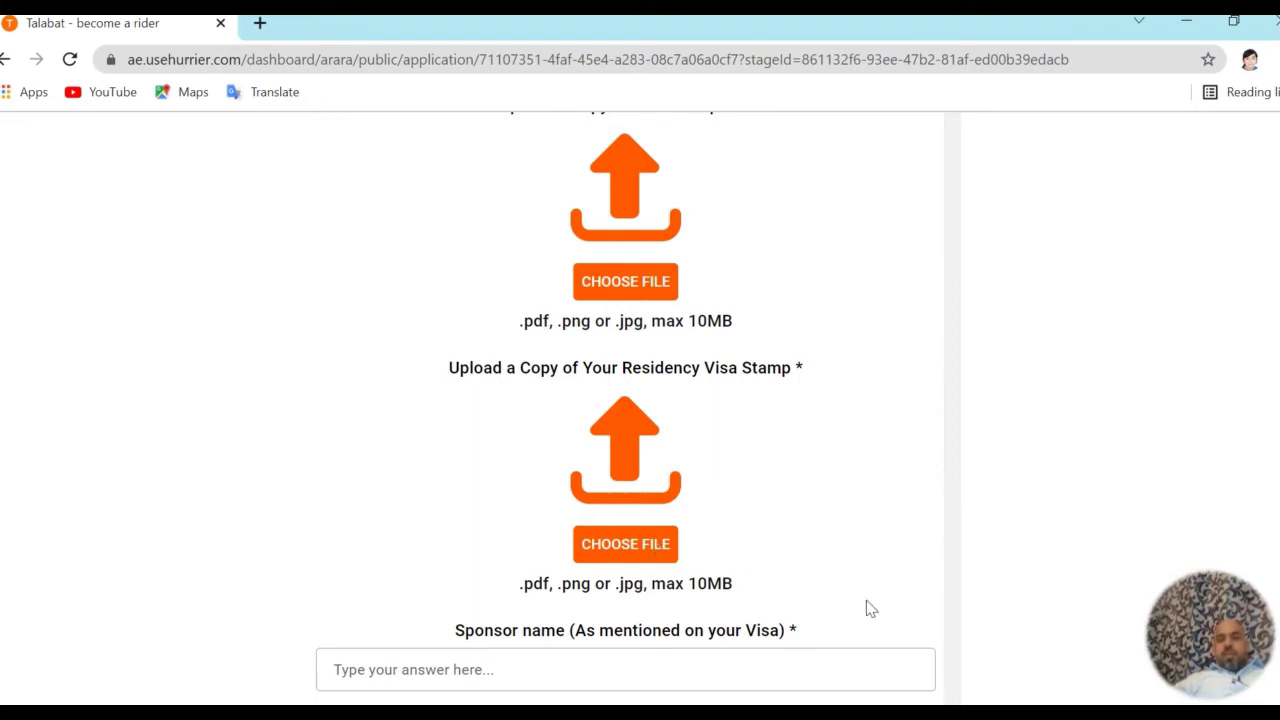
{"action": "scroll", "coordinate": [626, 404], "scroll_direction": "down", "scroll_amount": 3}
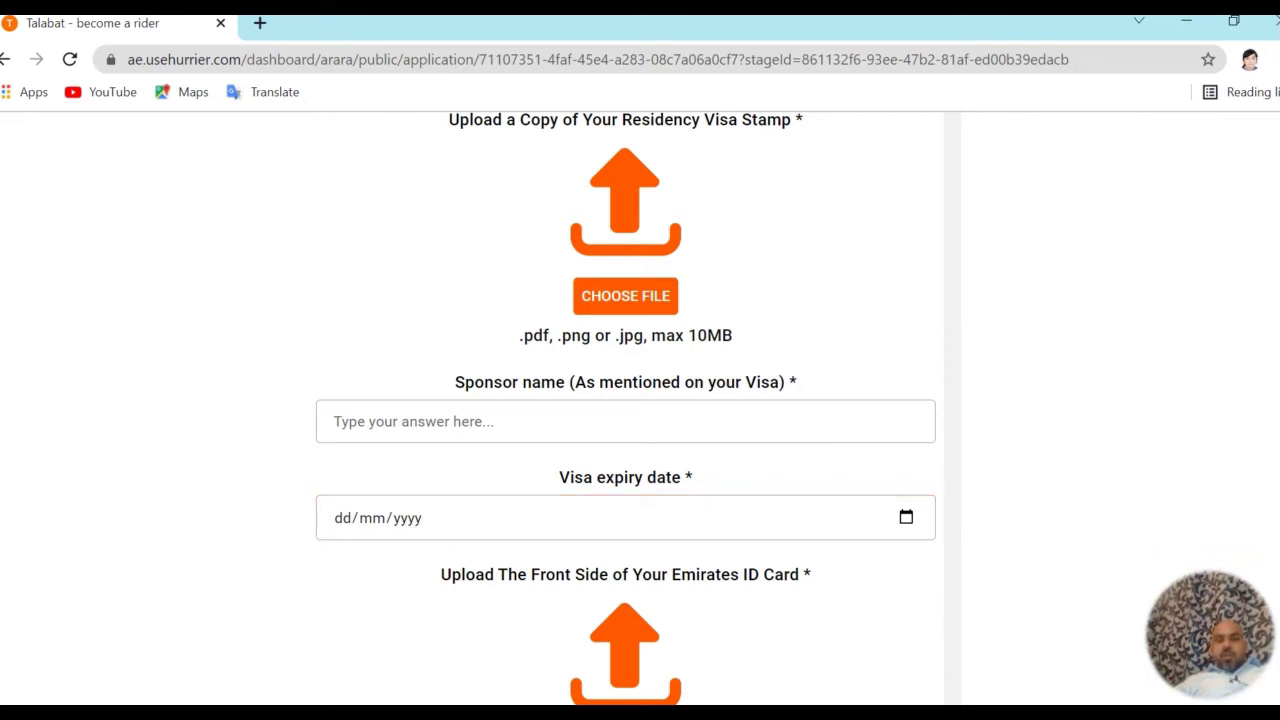
{"action": "scroll", "coordinate": [855, 654], "scroll_direction": "down", "scroll_amount": 2}
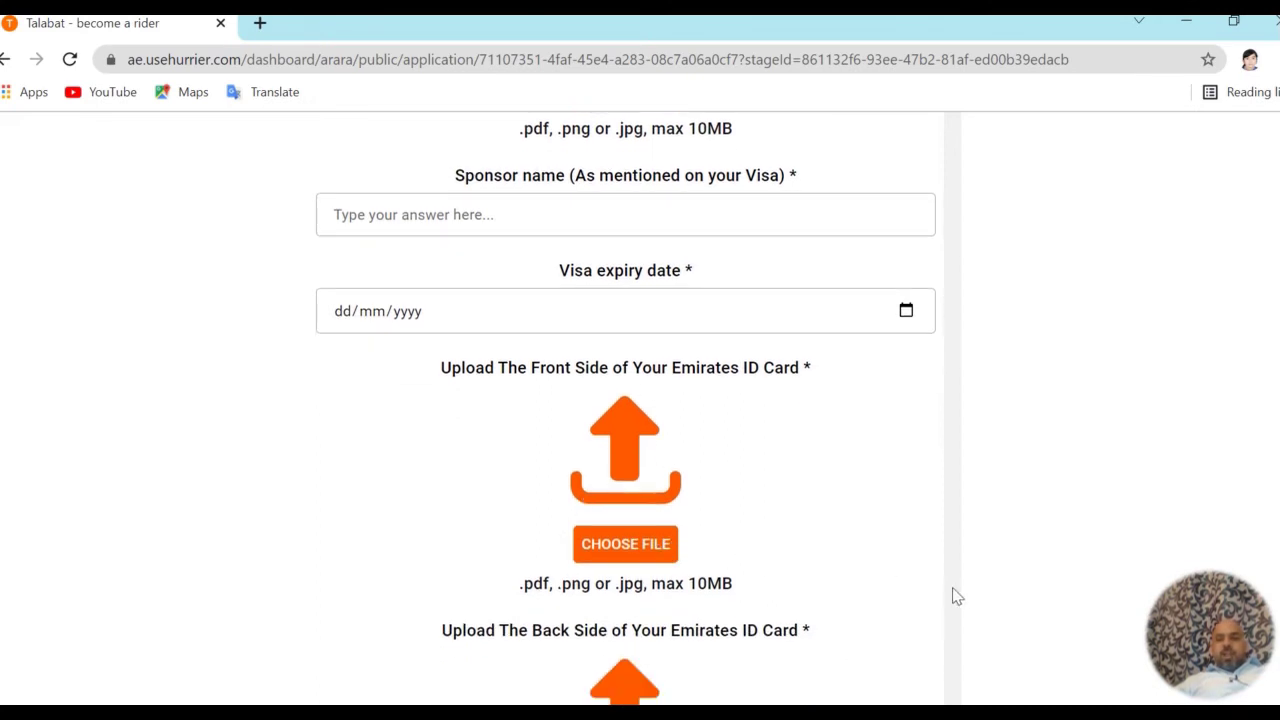
{"action": "mouse_move", "coordinate": [1219, 688]}
{"action": "scroll", "coordinate": [843, 660], "scroll_direction": "down", "scroll_amount": 2}
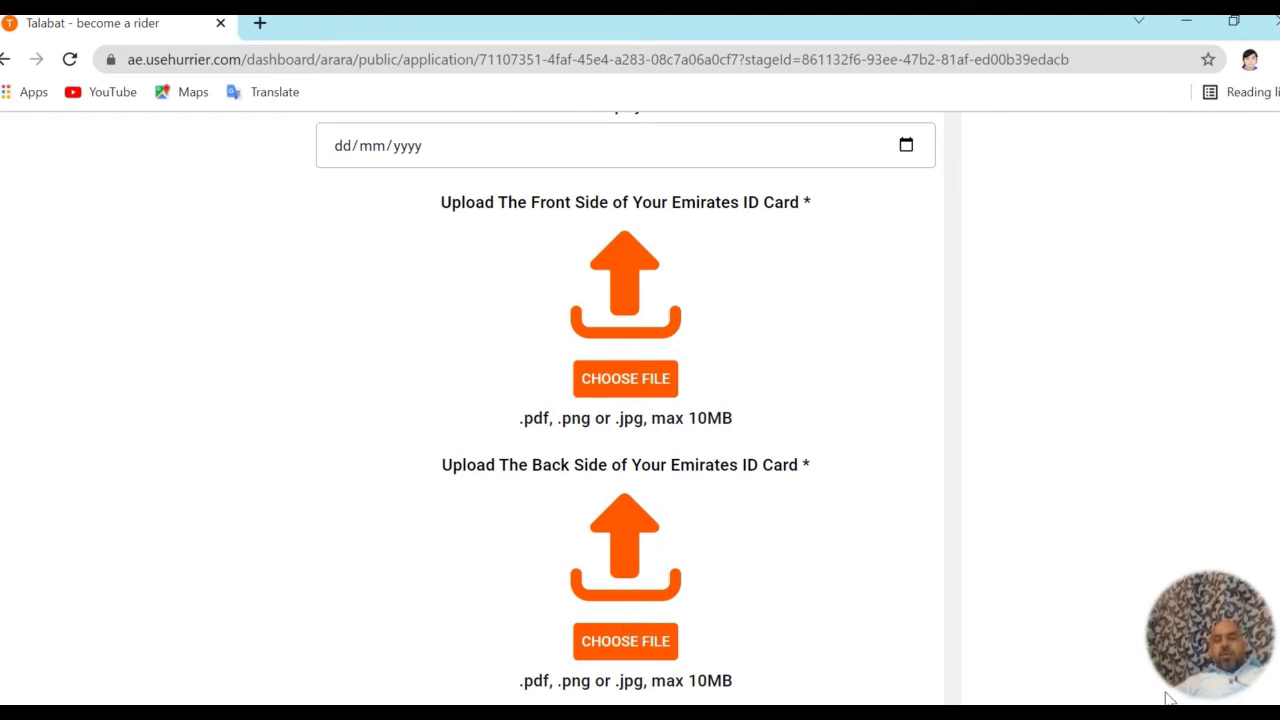
{"action": "scroll", "coordinate": [625, 400], "scroll_direction": "down", "scroll_amount": 3}
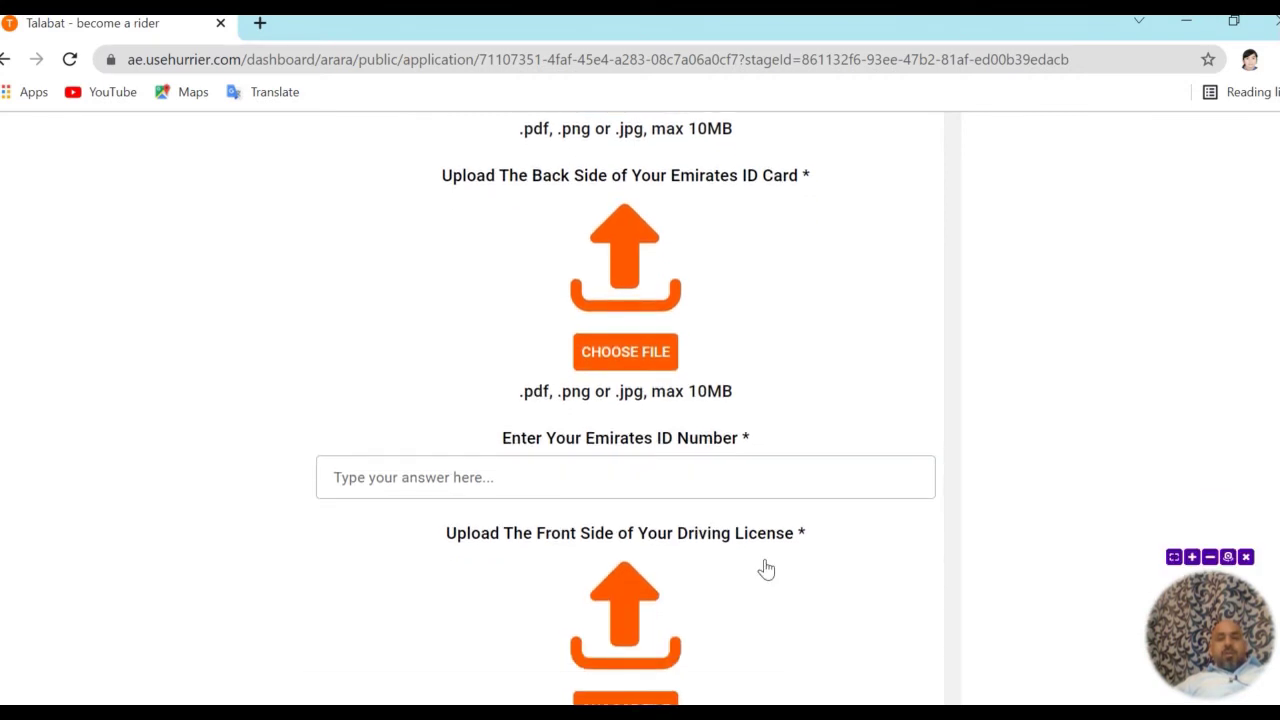
Focus the Emirates ID Number field, then scroll to the driving licence and Vehicle Registration City sections
{"action": "left_click", "coordinate": [540, 463]}
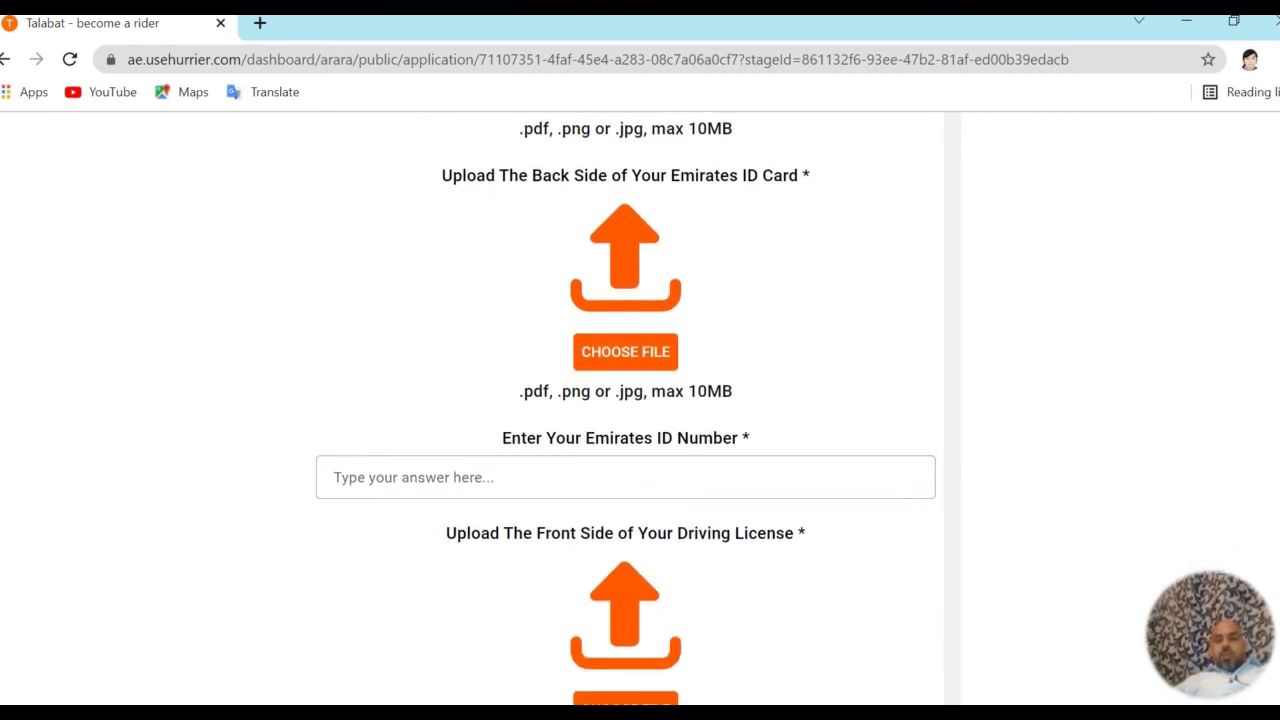
{"action": "scroll", "coordinate": [910, 565], "scroll_direction": "down", "scroll_amount": 3}
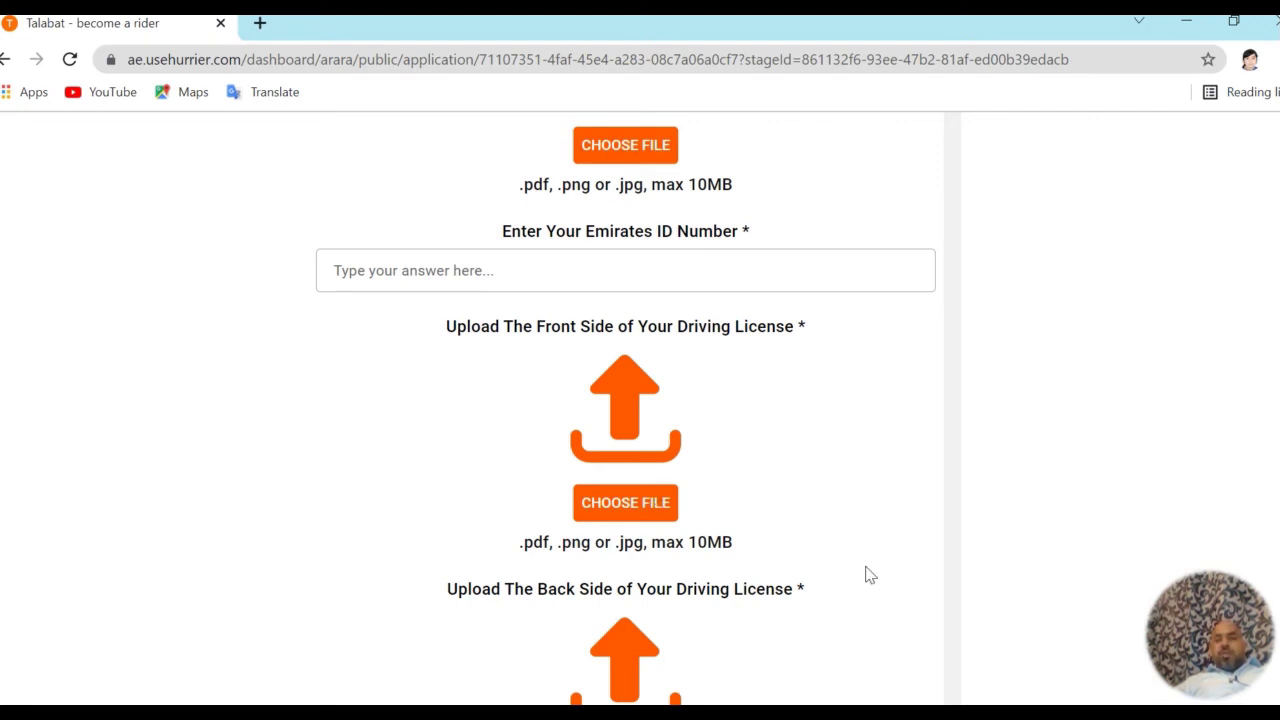
{"action": "scroll", "coordinate": [800, 586], "scroll_direction": "down", "scroll_amount": 3}
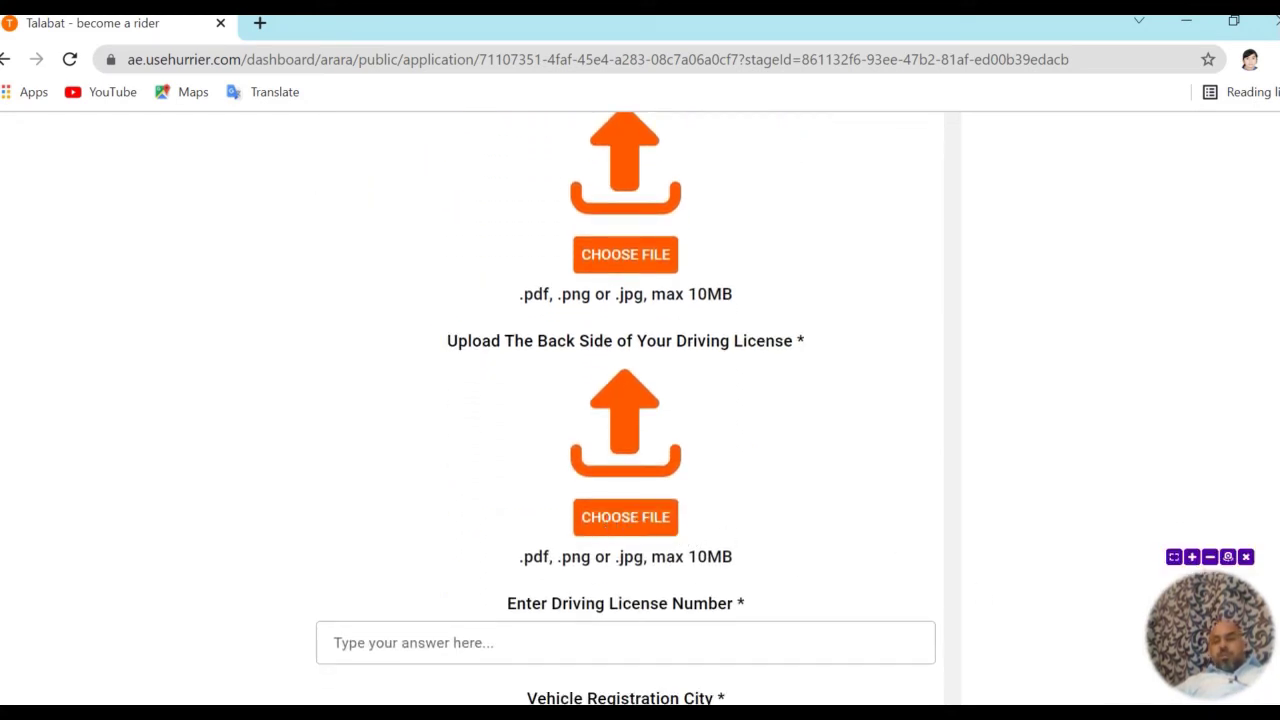
{"action": "scroll", "coordinate": [626, 409], "scroll_direction": "down", "scroll_amount": 2}
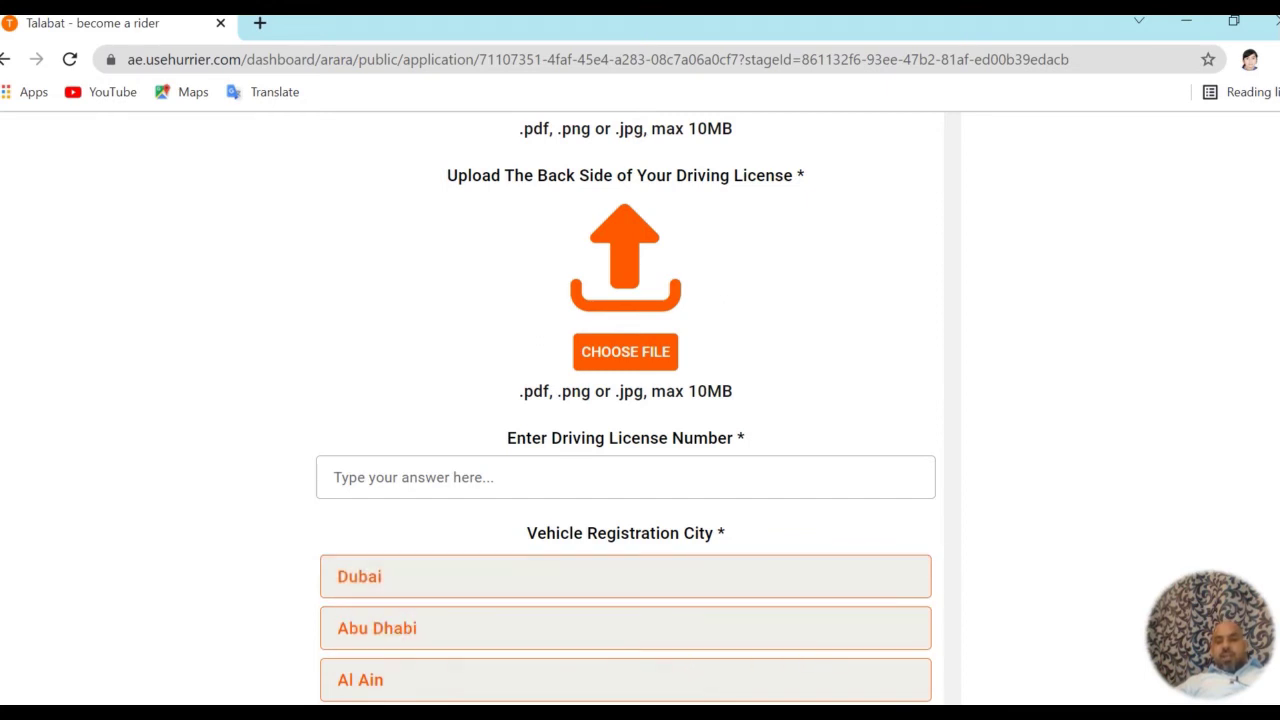
Scroll past the Mulkiya uploads and Vehicle Plate Number field, then back to the bike picture and selfie uploads
{"action": "scroll", "coordinate": [626, 411], "scroll_direction": "down", "scroll_amount": 2}
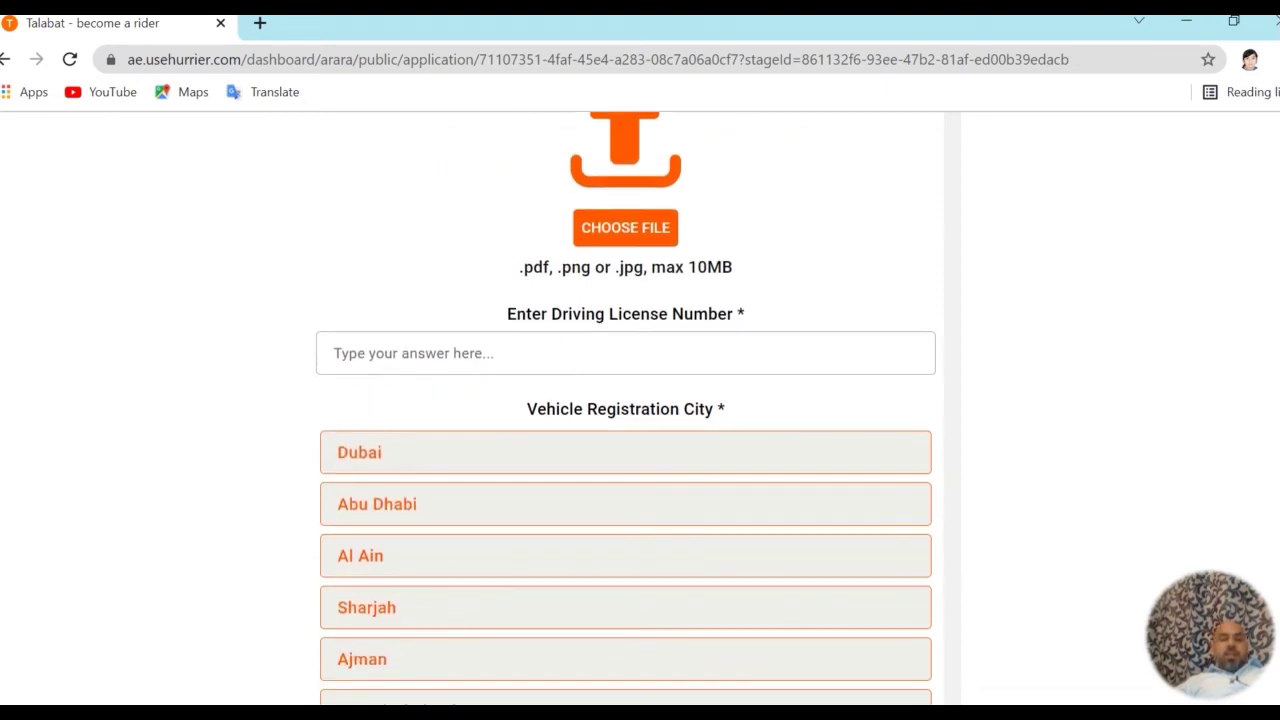
{"action": "scroll", "coordinate": [626, 411], "scroll_direction": "down", "scroll_amount": 2}
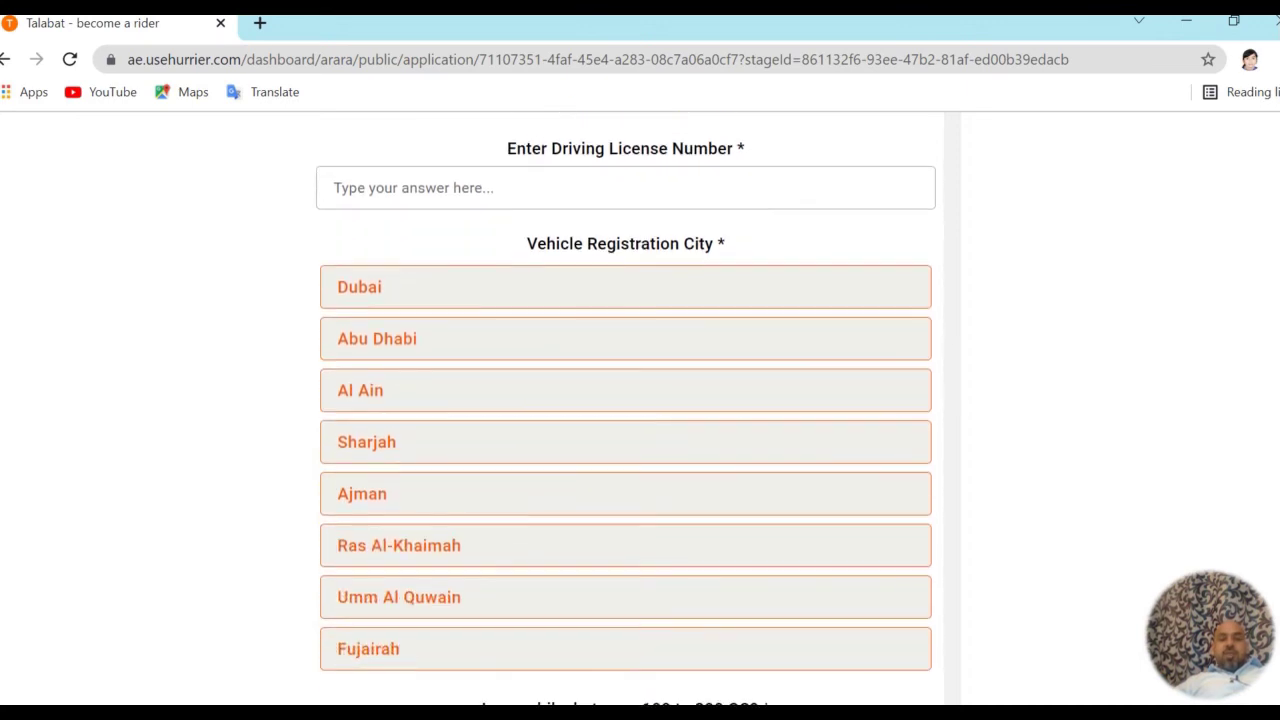
{"action": "scroll", "coordinate": [626, 411], "scroll_direction": "down", "scroll_amount": 1}
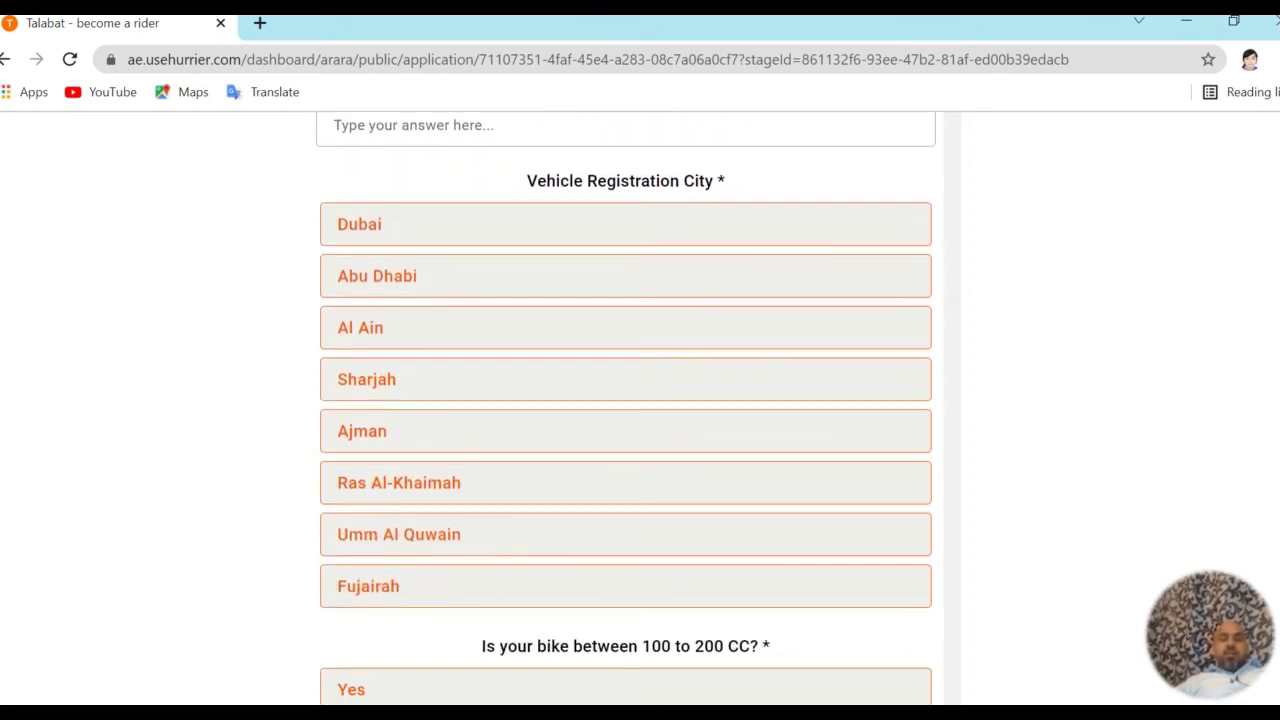
{"action": "scroll", "coordinate": [626, 411], "scroll_direction": "down", "scroll_amount": 3}
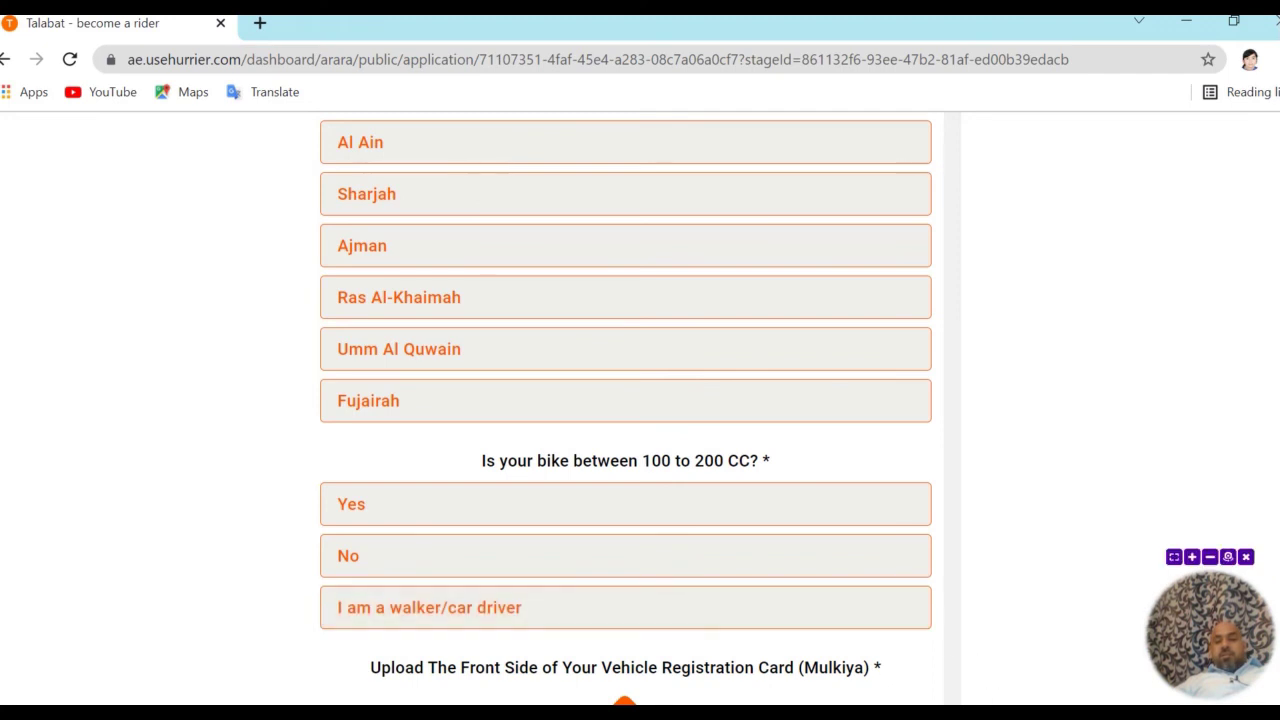
{"action": "scroll", "coordinate": [626, 409], "scroll_direction": "down", "scroll_amount": 2}
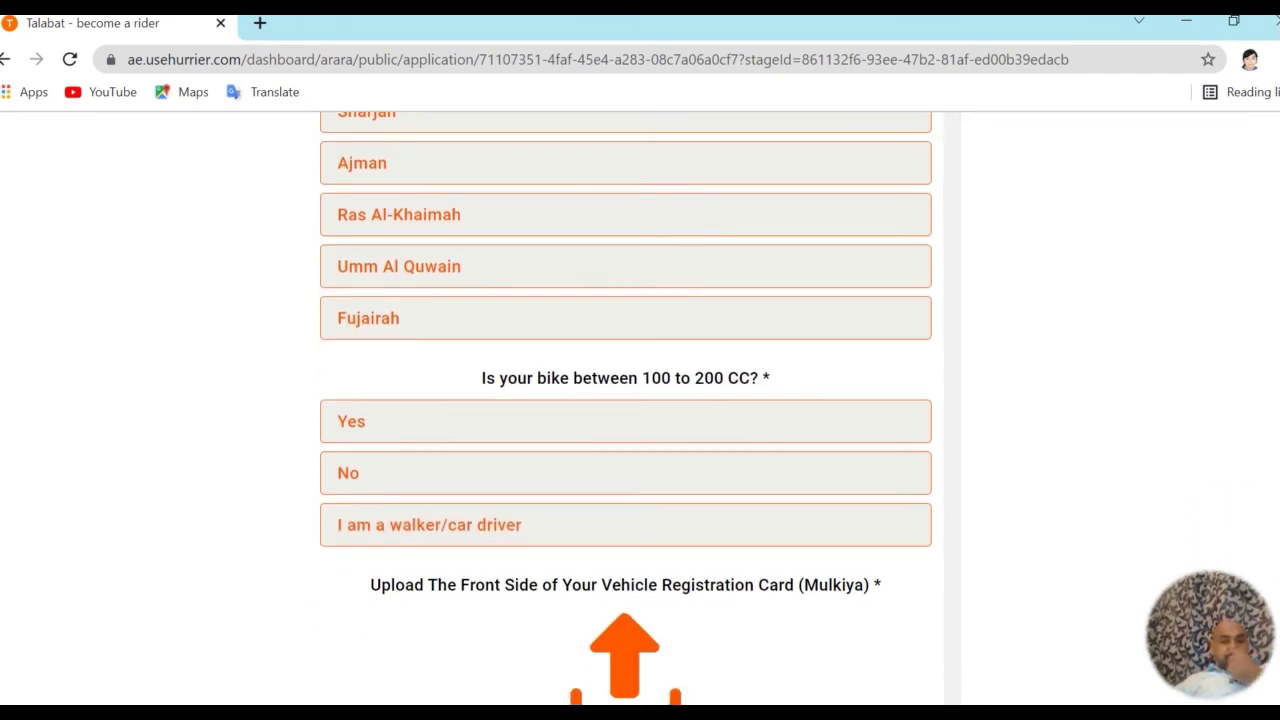
{"action": "scroll", "coordinate": [626, 409], "scroll_direction": "down", "scroll_amount": 4}
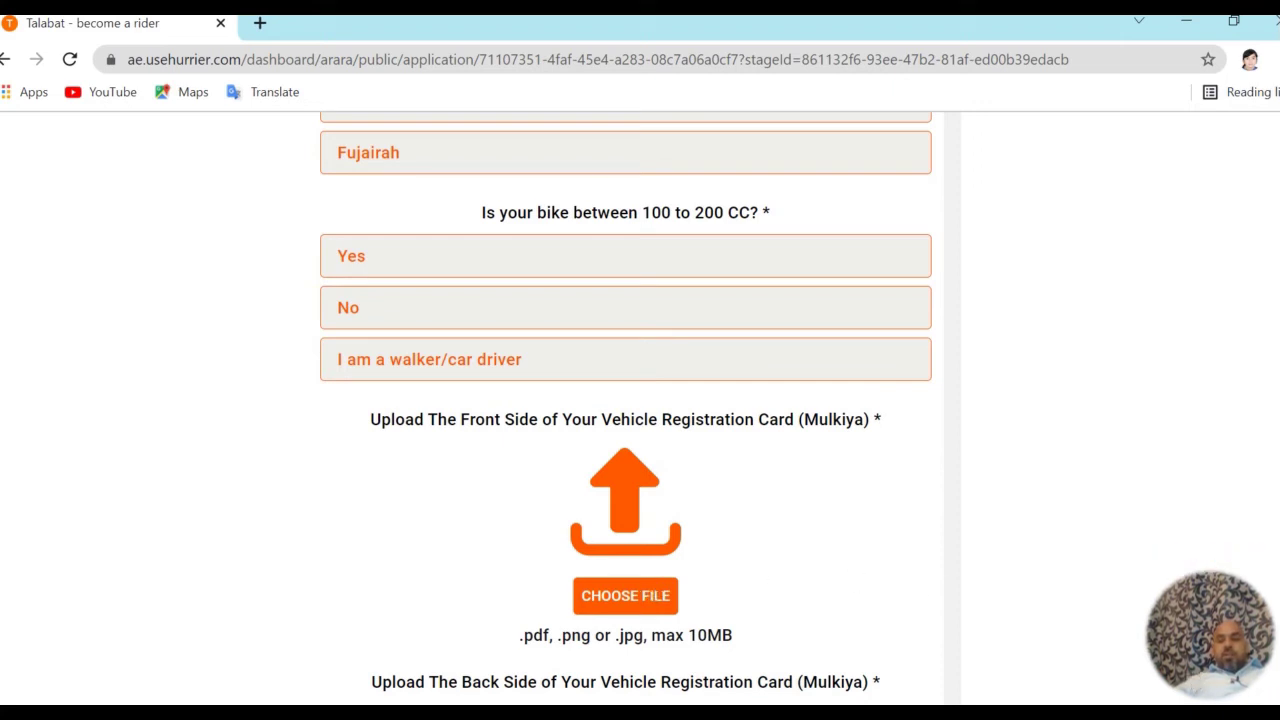
{"action": "scroll", "coordinate": [780, 573], "scroll_direction": "down", "scroll_amount": 4}
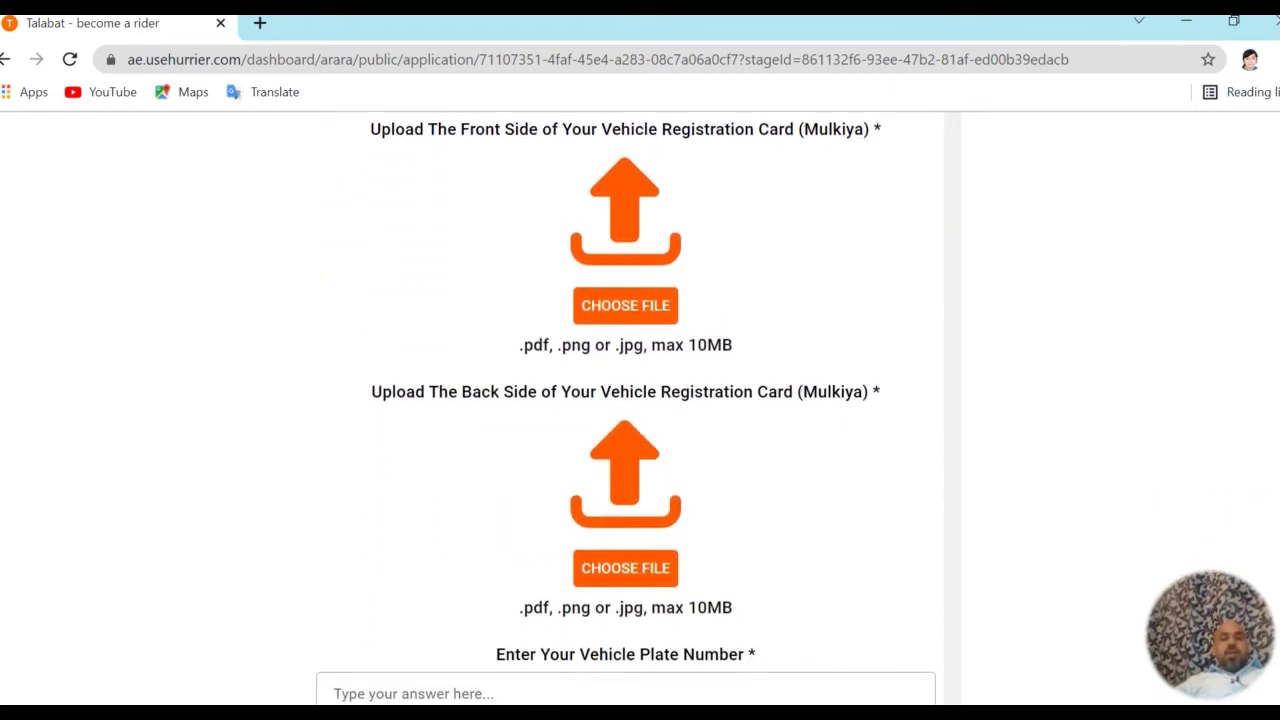
{"action": "left_click", "coordinate": [480, 617]}
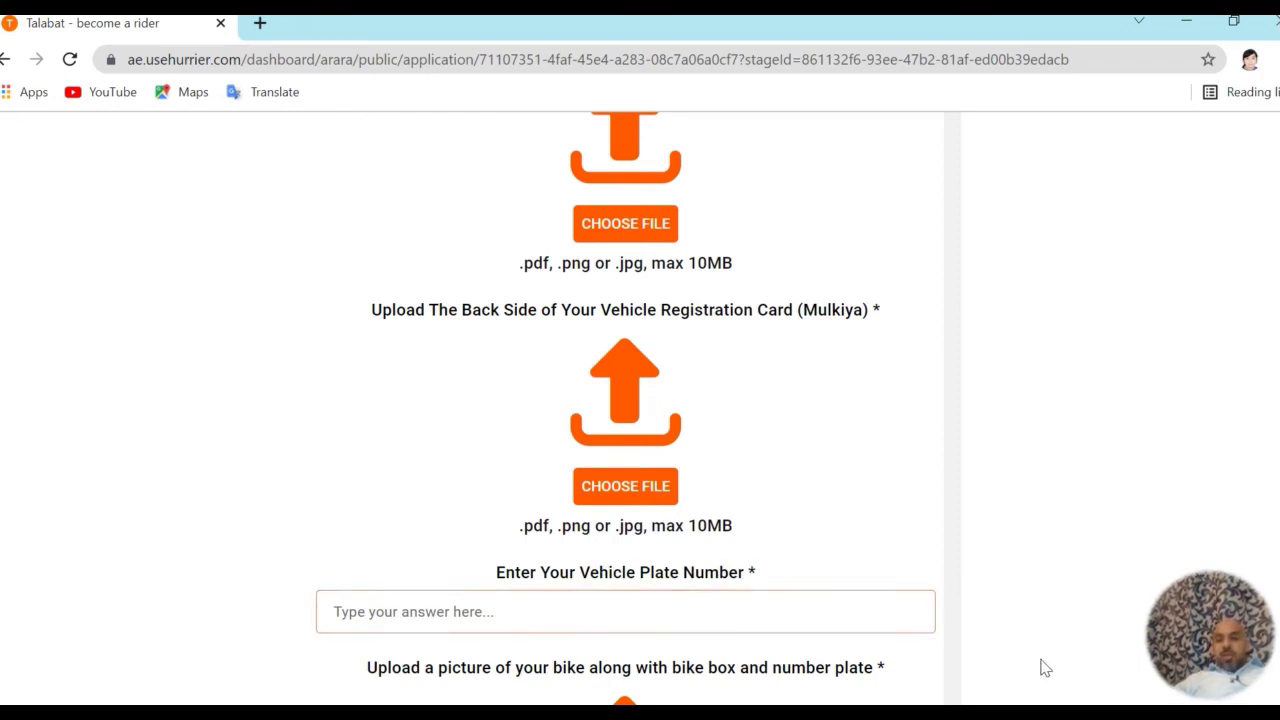
{"action": "scroll", "coordinate": [625, 400], "scroll_direction": "down", "scroll_amount": 10}
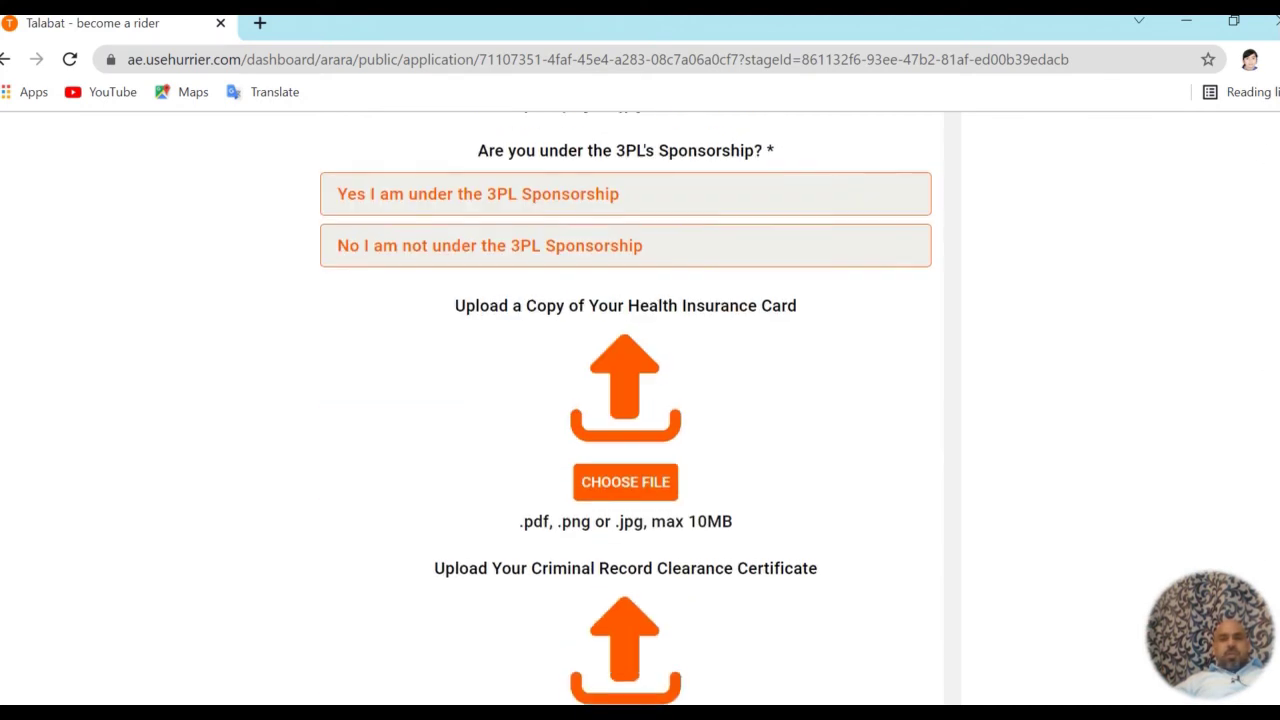
{"action": "scroll", "coordinate": [625, 400], "scroll_direction": "up", "scroll_amount": 3}
{"action": "scroll", "coordinate": [625, 400], "scroll_direction": "up", "scroll_amount": 3}
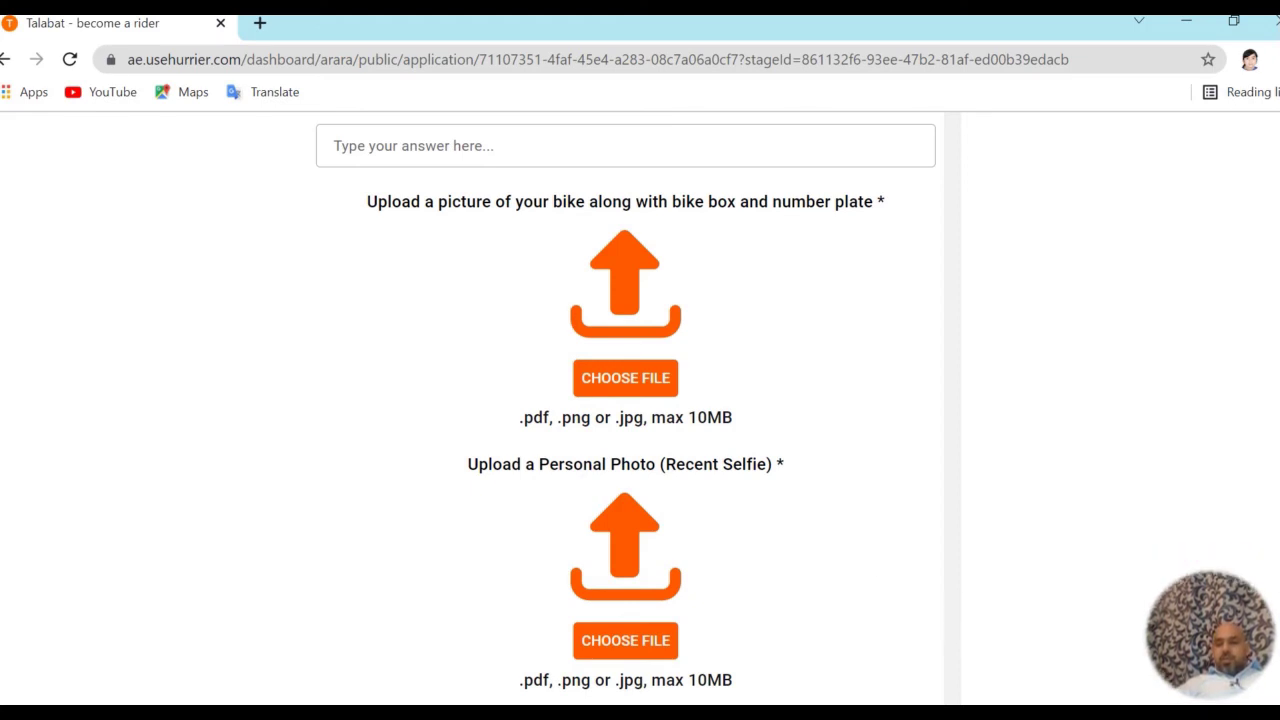
Scroll past the sponsorship, health insurance and criminal record sections to the empty Vaccination Card upload and SUBMIT button
{"action": "scroll", "coordinate": [626, 411], "scroll_direction": "down", "scroll_amount": 2}
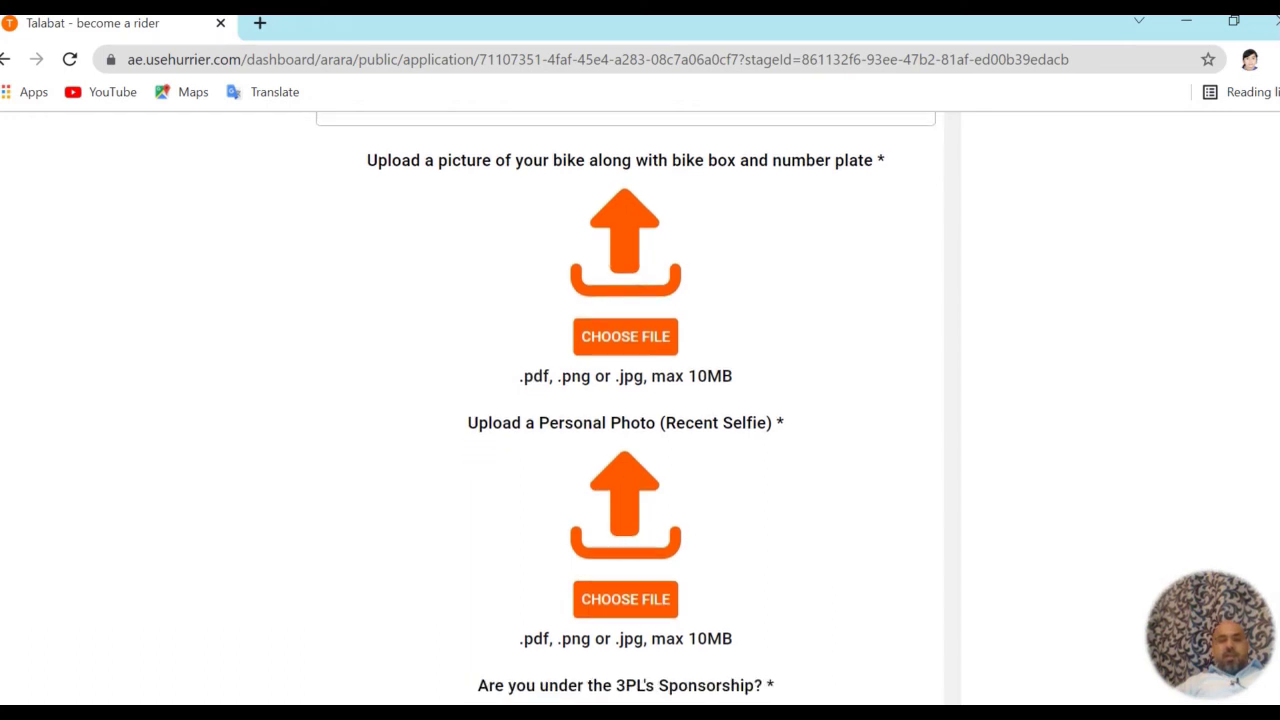
{"action": "scroll", "coordinate": [626, 411], "scroll_direction": "down", "scroll_amount": 1}
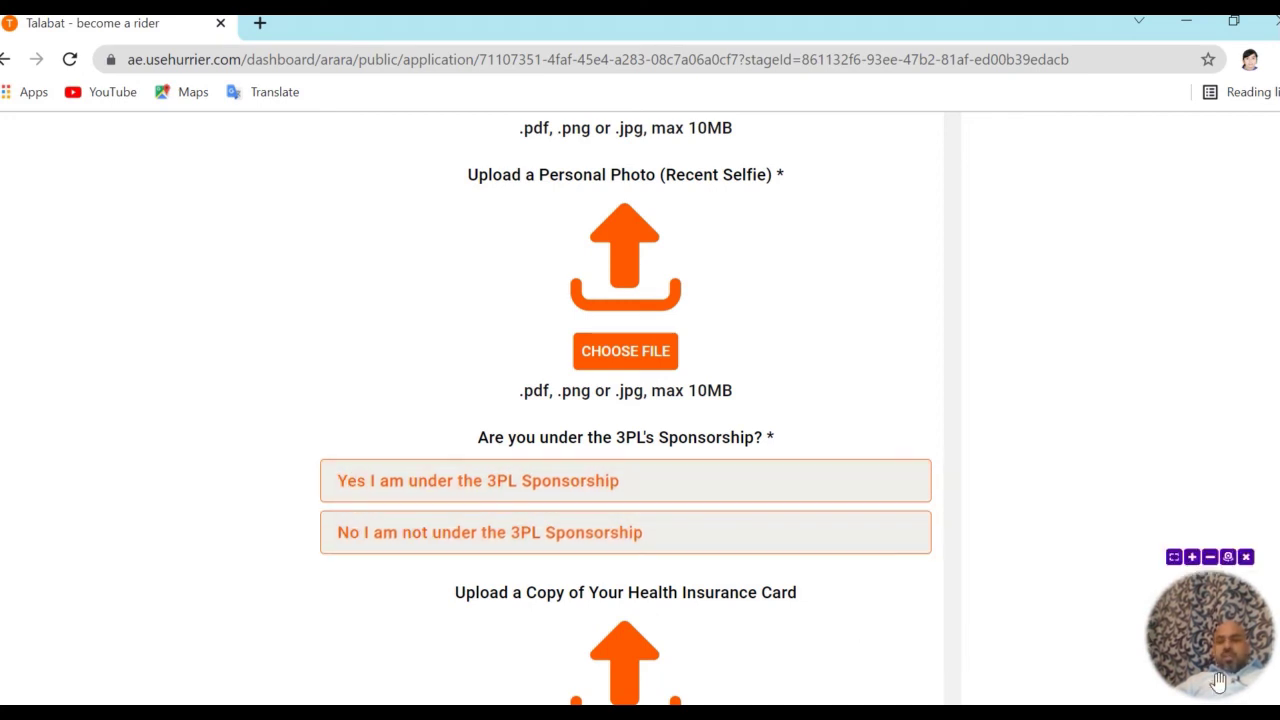
{"action": "scroll", "coordinate": [626, 413], "scroll_direction": "down", "scroll_amount": 2}
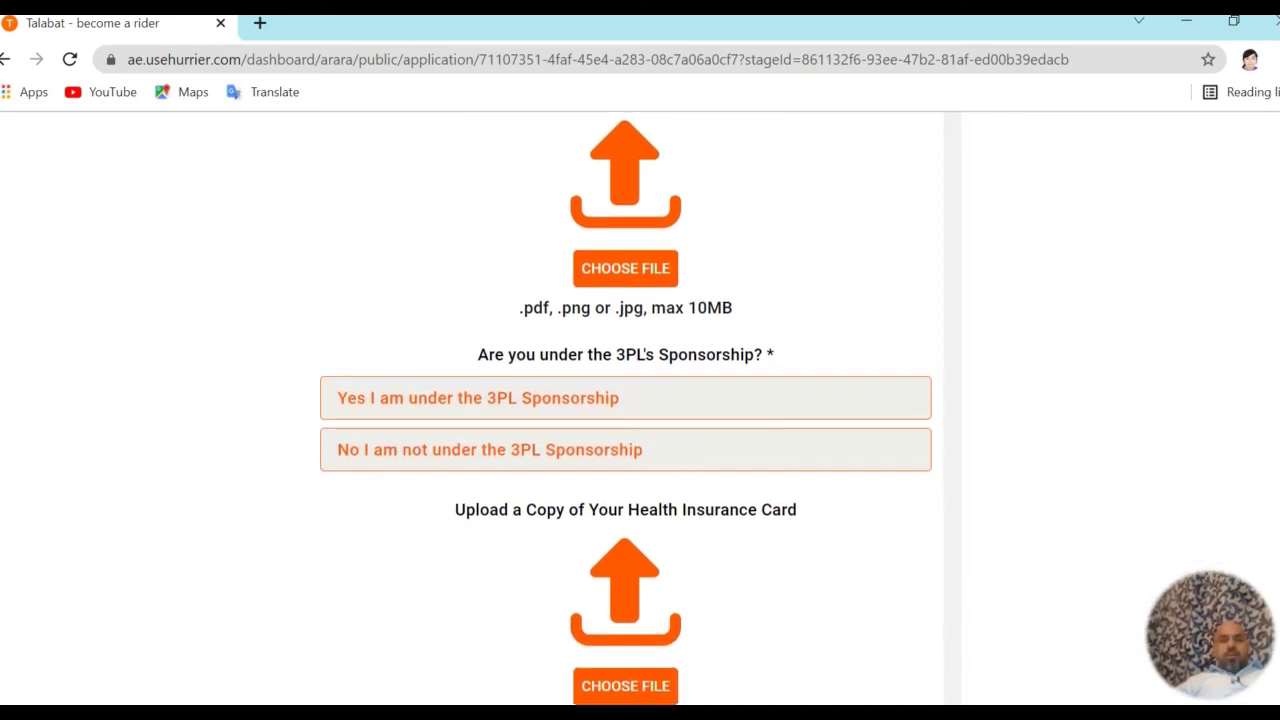
{"action": "scroll", "coordinate": [626, 409], "scroll_direction": "down", "scroll_amount": 1}
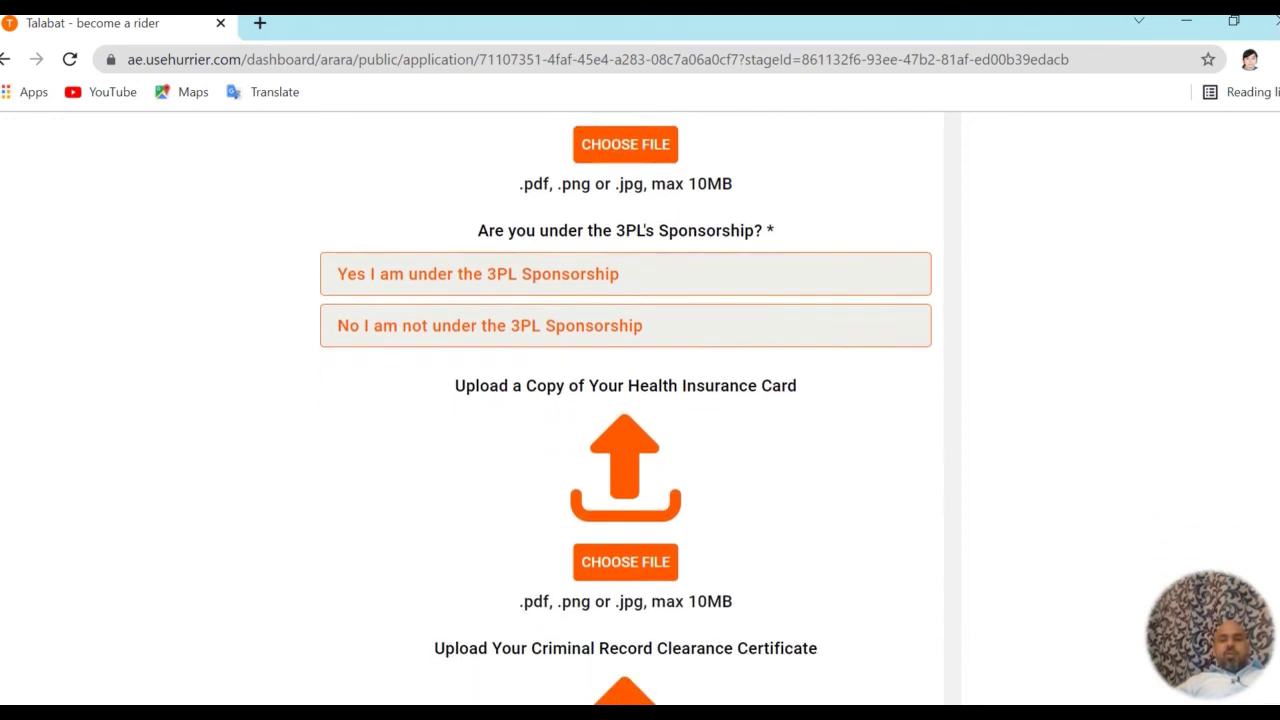
{"action": "scroll", "coordinate": [636, 476], "scroll_direction": "down", "scroll_amount": 1}
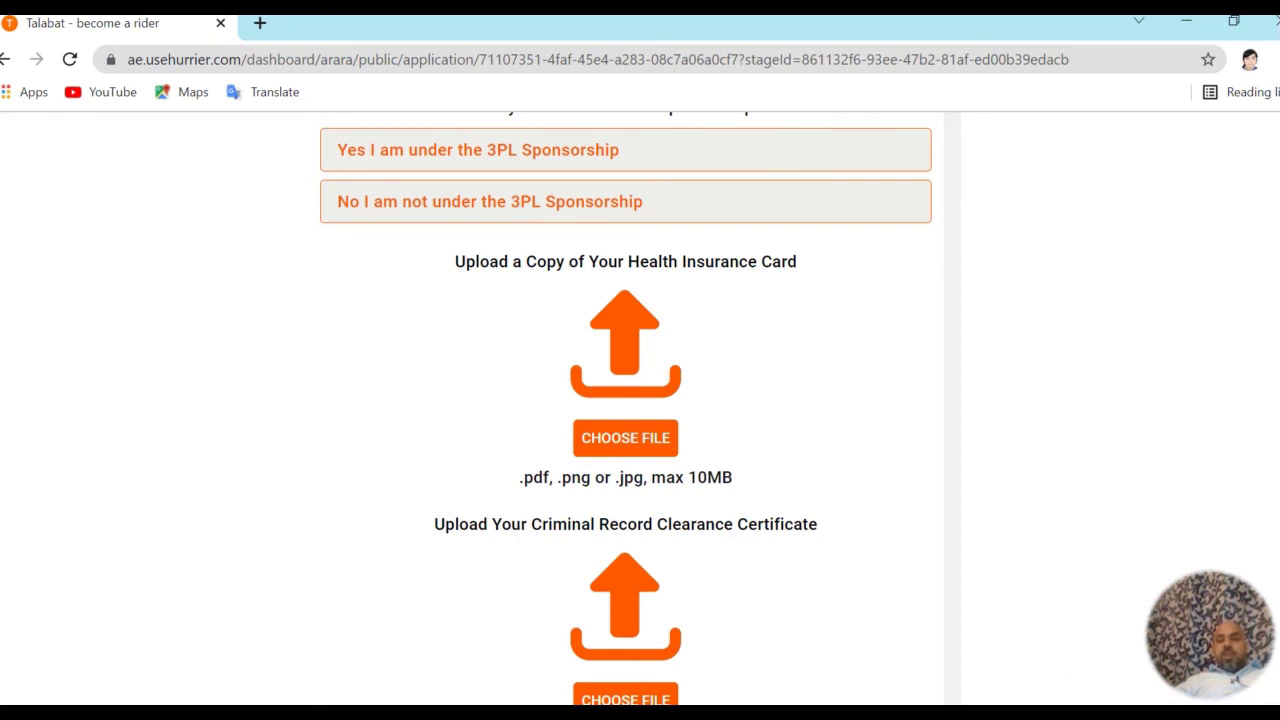
{"action": "scroll", "coordinate": [626, 409], "scroll_direction": "down", "scroll_amount": 2}
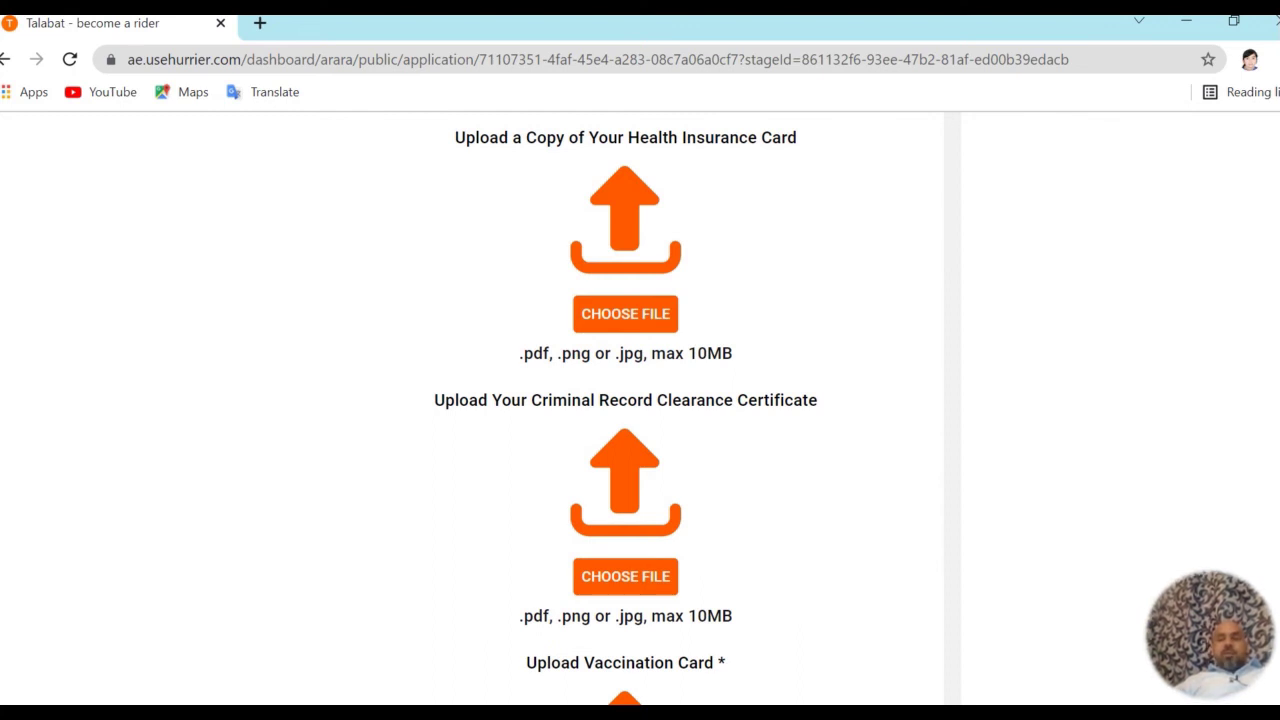
{"action": "scroll", "coordinate": [626, 409], "scroll_direction": "down", "scroll_amount": 1}
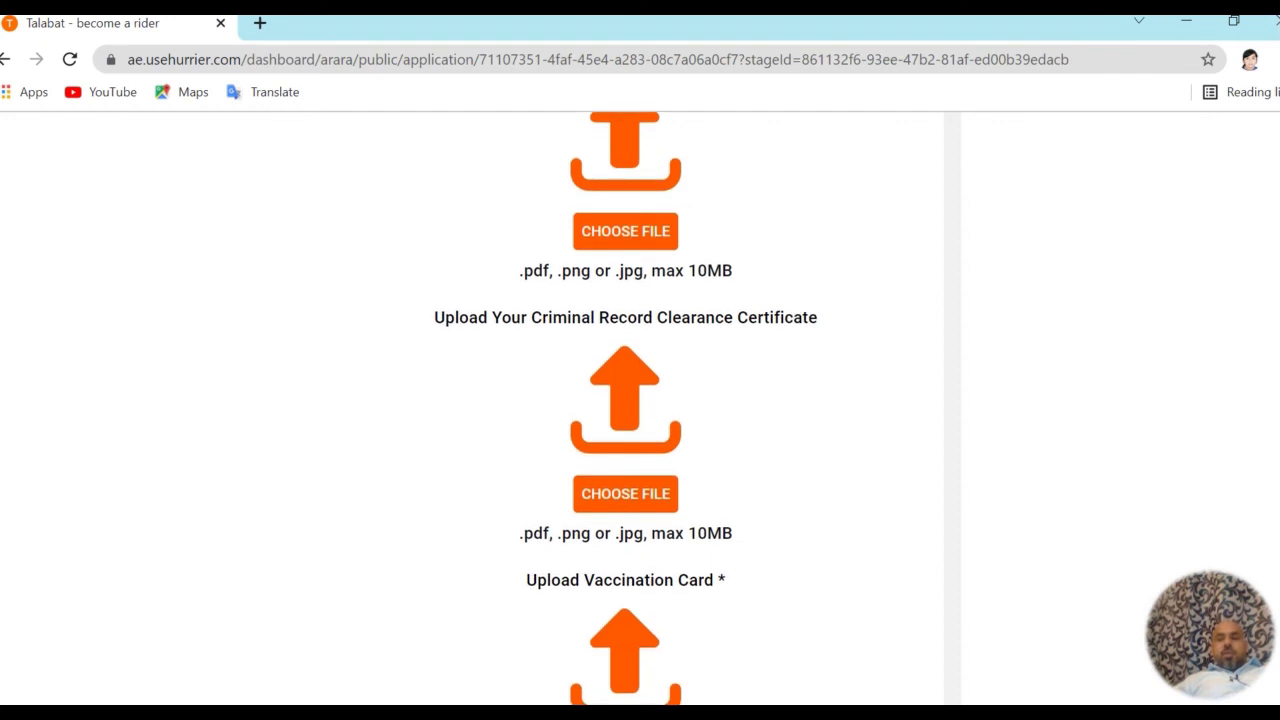
{"action": "scroll", "coordinate": [626, 409], "scroll_direction": "down", "scroll_amount": 1}
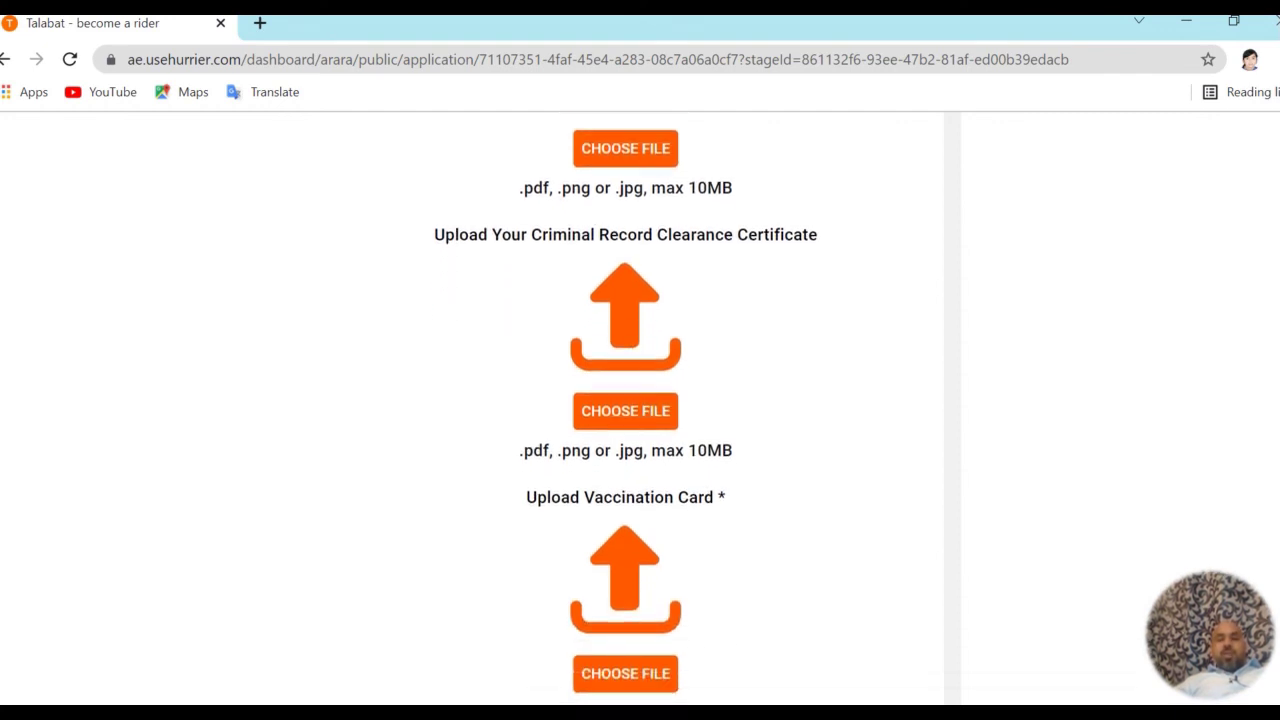
{"action": "mouse_move", "coordinate": [1252, 700]}
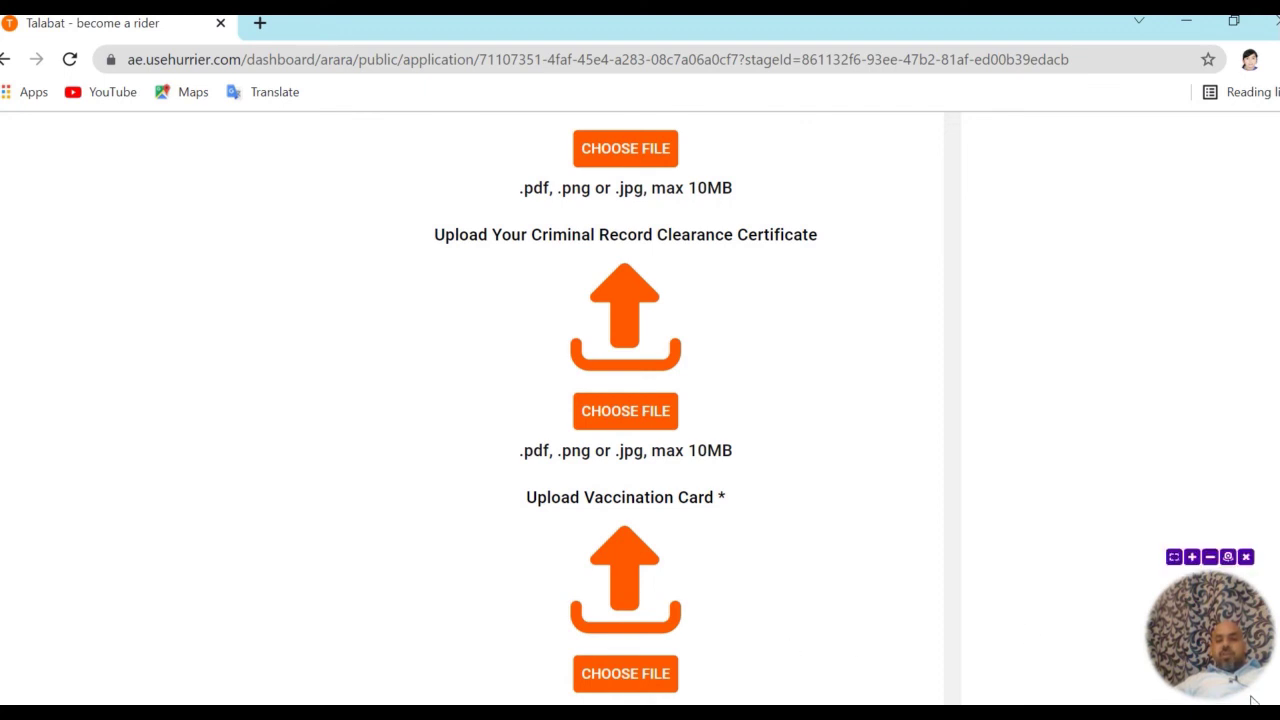
{"action": "scroll", "coordinate": [626, 410], "scroll_direction": "down", "scroll_amount": 2}
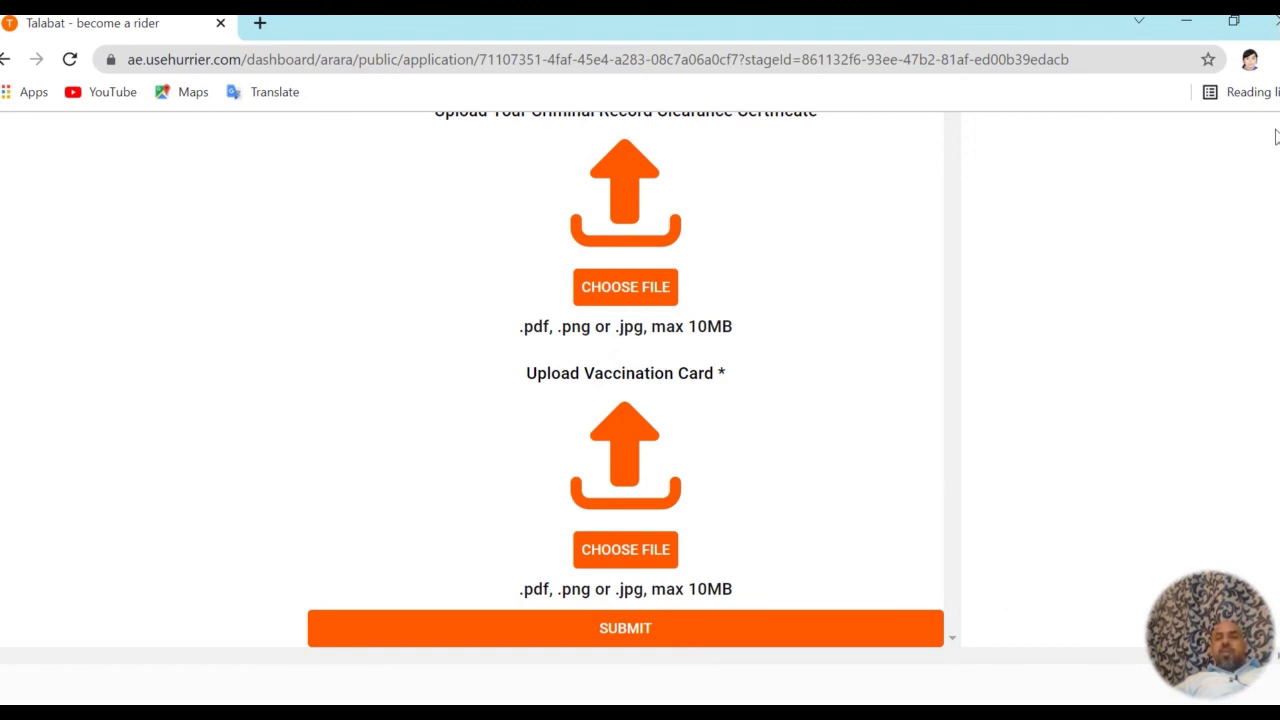
{"action": "scroll", "coordinate": [640, 406], "scroll_direction": "up", "scroll_amount": 4}
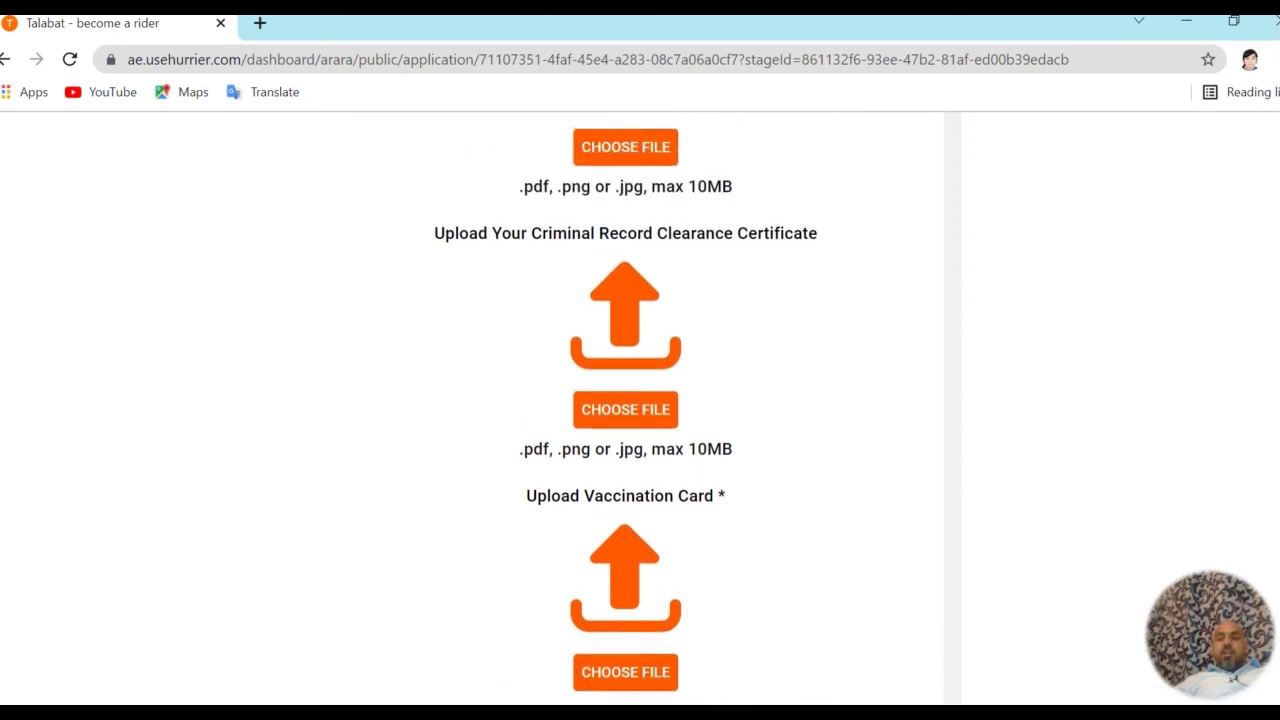
{"action": "scroll", "coordinate": [640, 406], "scroll_direction": "up", "scroll_amount": 5}
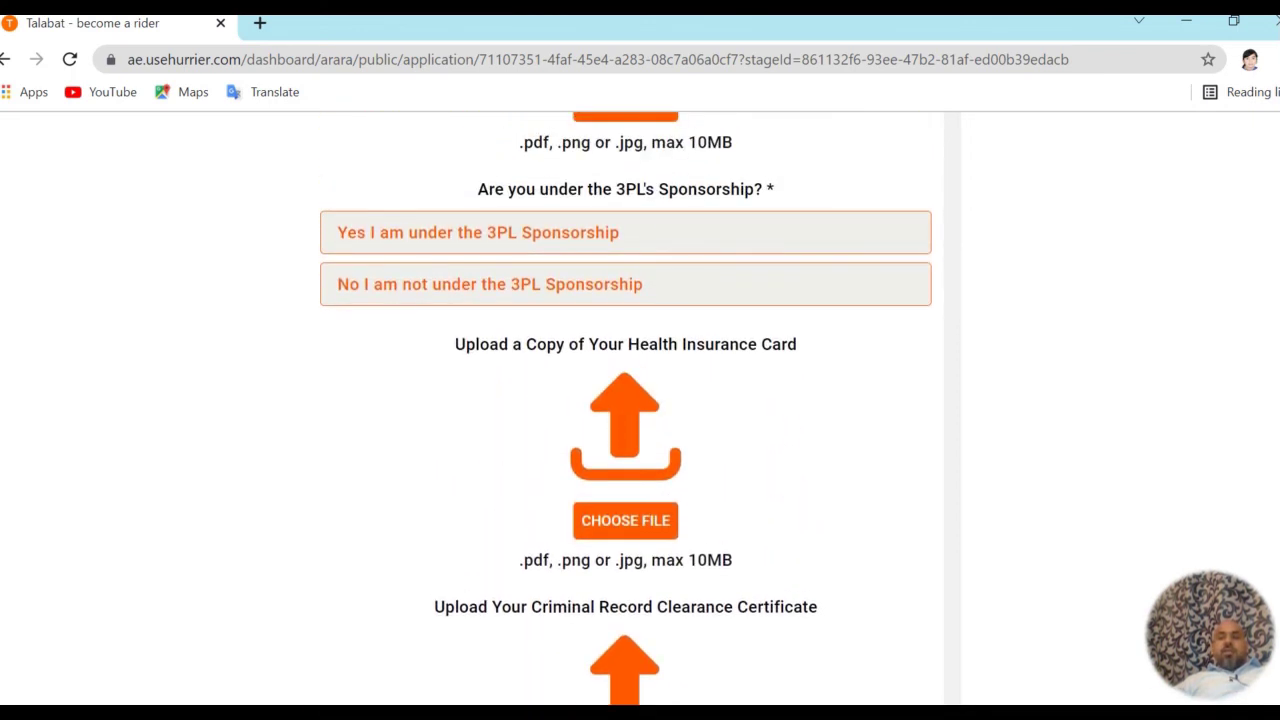
{"action": "scroll", "coordinate": [640, 406], "scroll_direction": "up", "scroll_amount": 3}
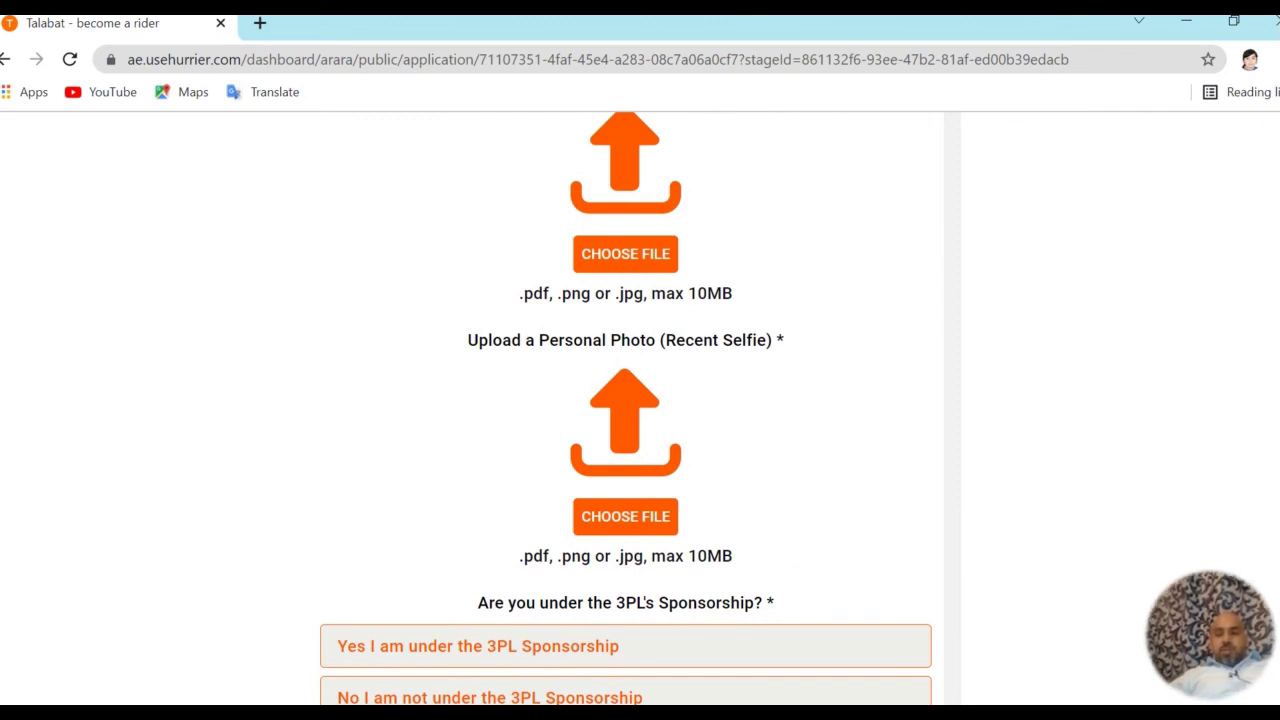
{"action": "scroll", "coordinate": [640, 406], "scroll_direction": "up", "scroll_amount": 5}
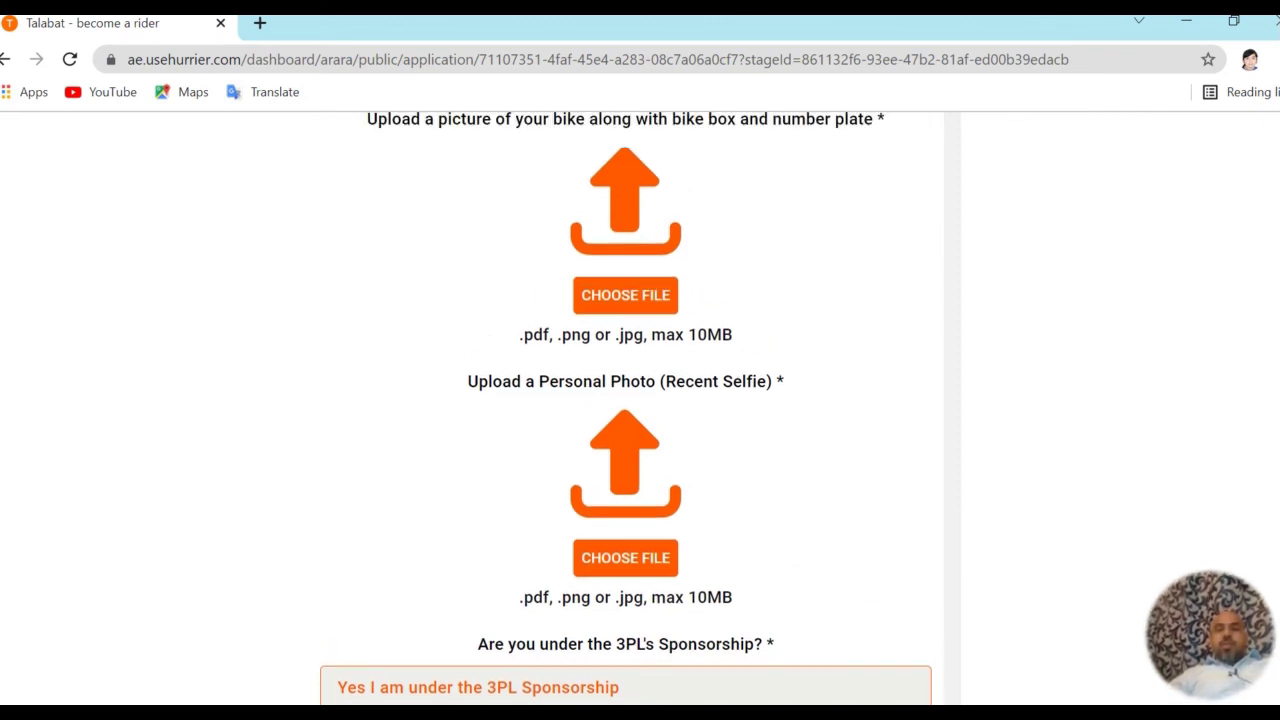
{"action": "scroll", "coordinate": [626, 409], "scroll_direction": "up", "scroll_amount": 3}
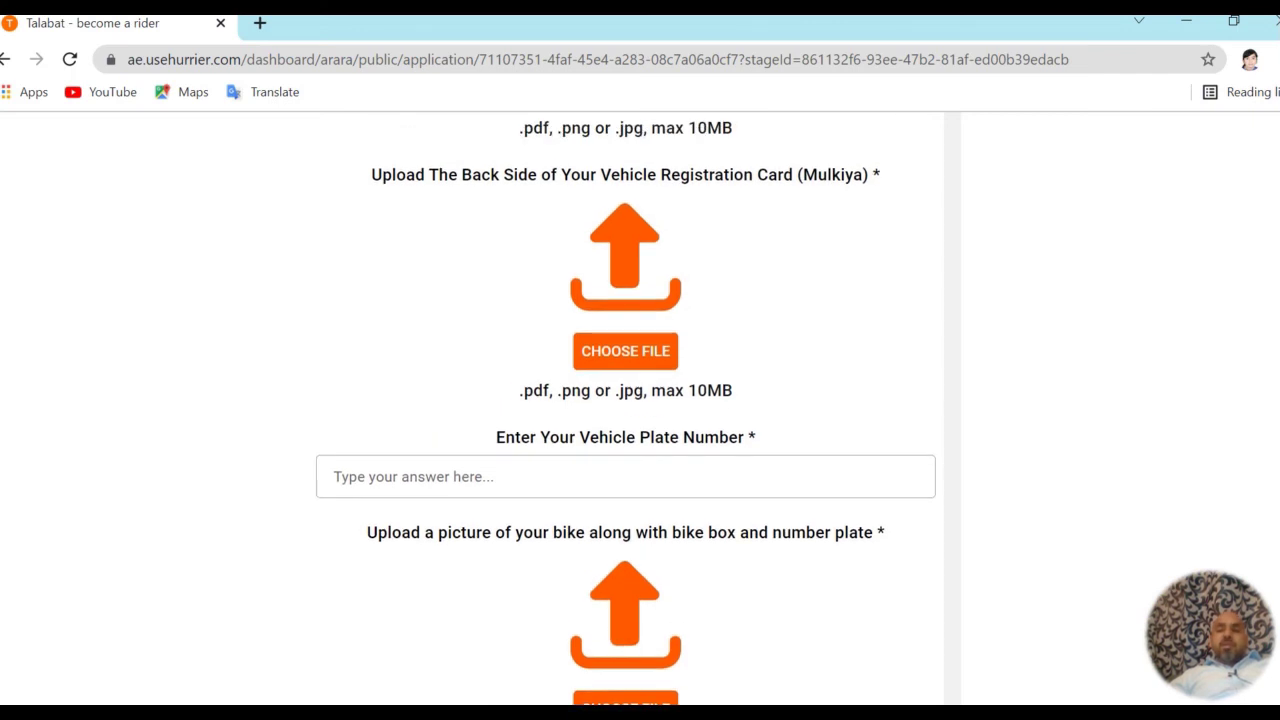
{"action": "scroll", "coordinate": [626, 409], "scroll_direction": "up", "scroll_amount": 5}
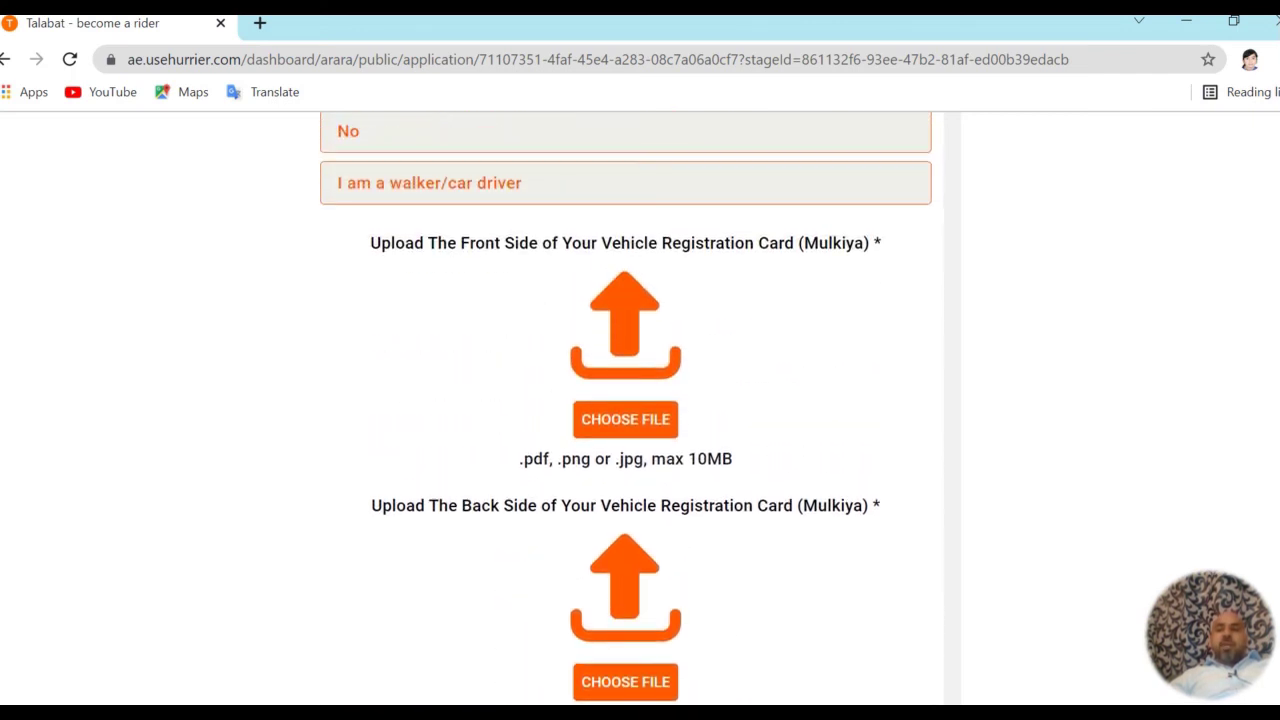
{"action": "scroll", "coordinate": [626, 409], "scroll_direction": "up", "scroll_amount": 2}
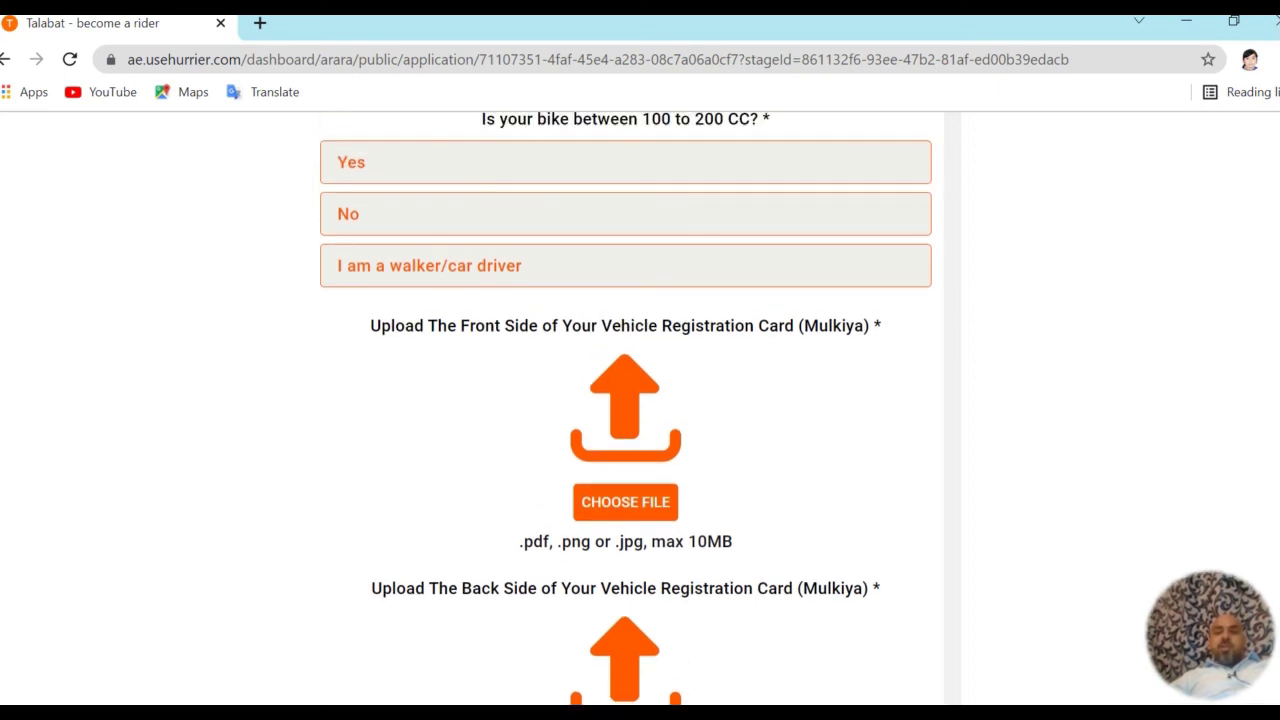
{"action": "scroll", "coordinate": [626, 409], "scroll_direction": "up", "scroll_amount": 6}
{"action": "scroll", "coordinate": [626, 409], "scroll_direction": "up", "scroll_amount": 6}
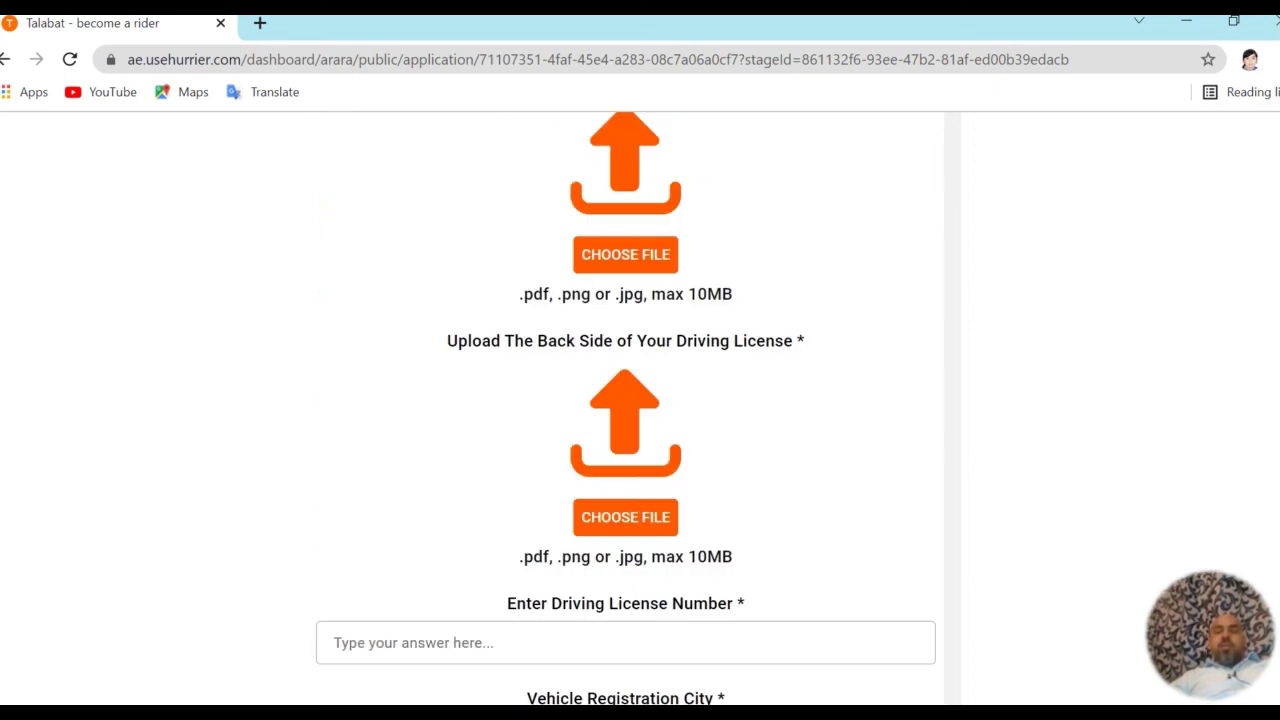
{"action": "scroll", "coordinate": [626, 409], "scroll_direction": "up", "scroll_amount": 12}
{"action": "scroll", "coordinate": [626, 409], "scroll_direction": "up", "scroll_amount": 6}
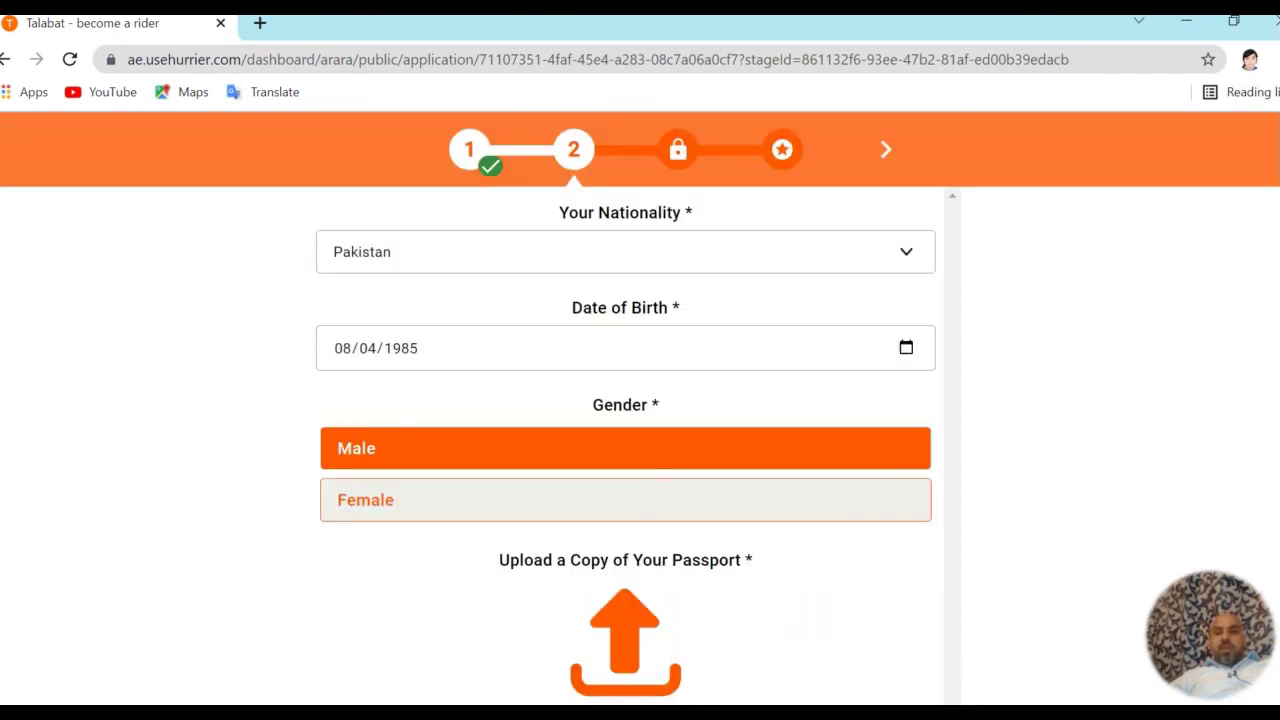